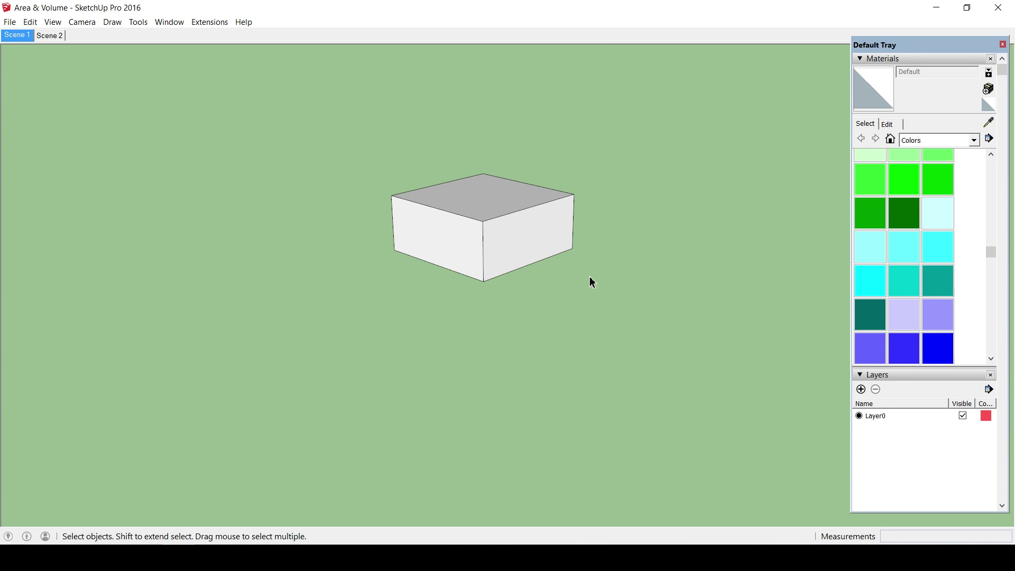
# Review the model's length unit settings and keep the three-decimal precision.
pyautogui.press('h')
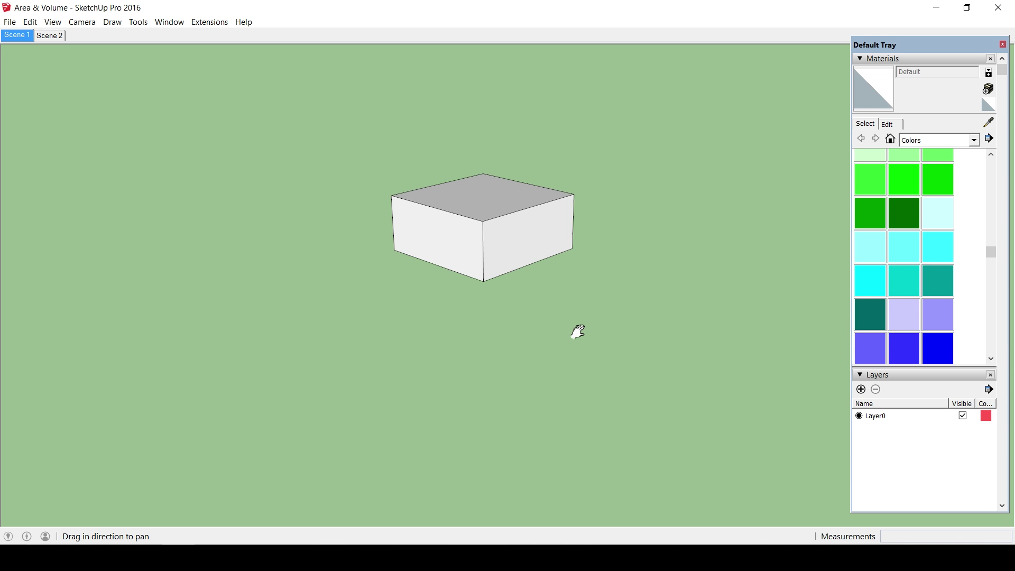
pyautogui.press('space')
pyautogui.click(170, 23)
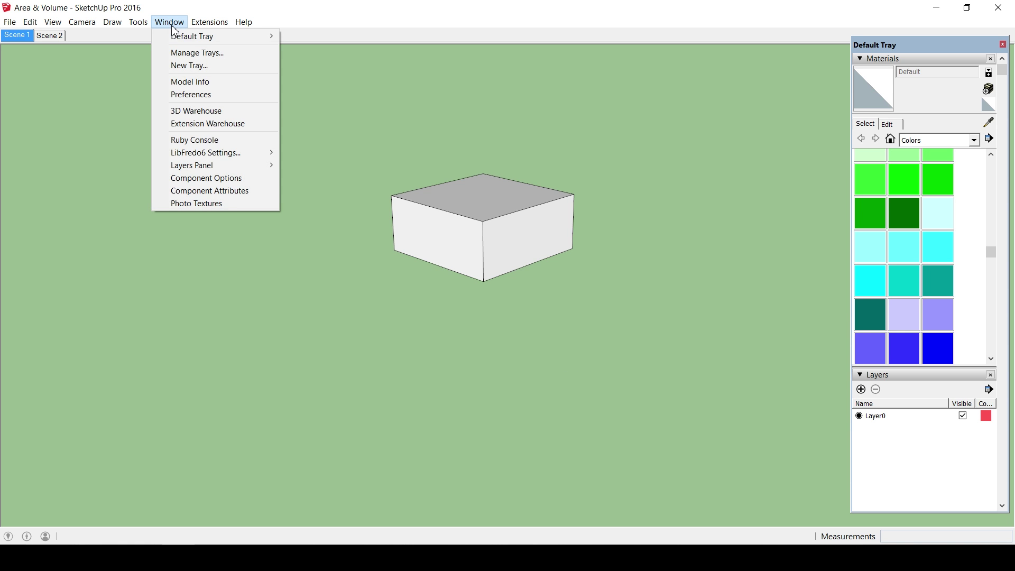
pyautogui.click(190, 83)
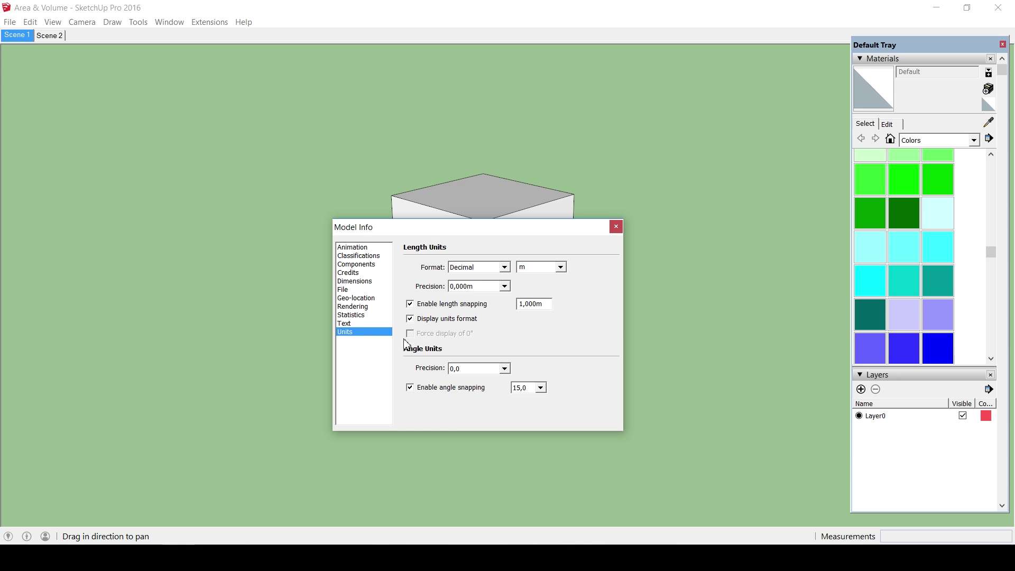
pyautogui.click(503, 276)
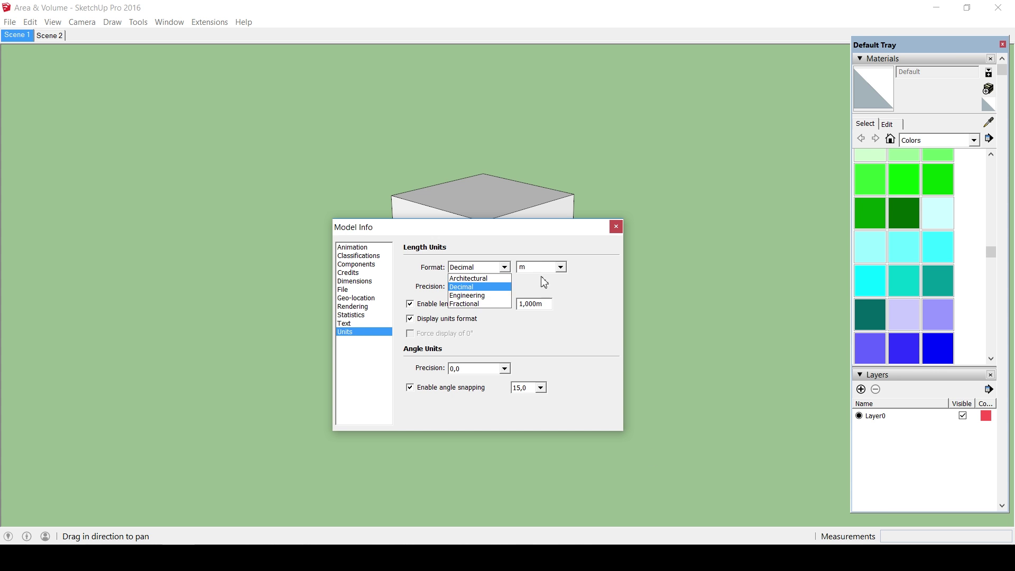
pyautogui.click(564, 272)
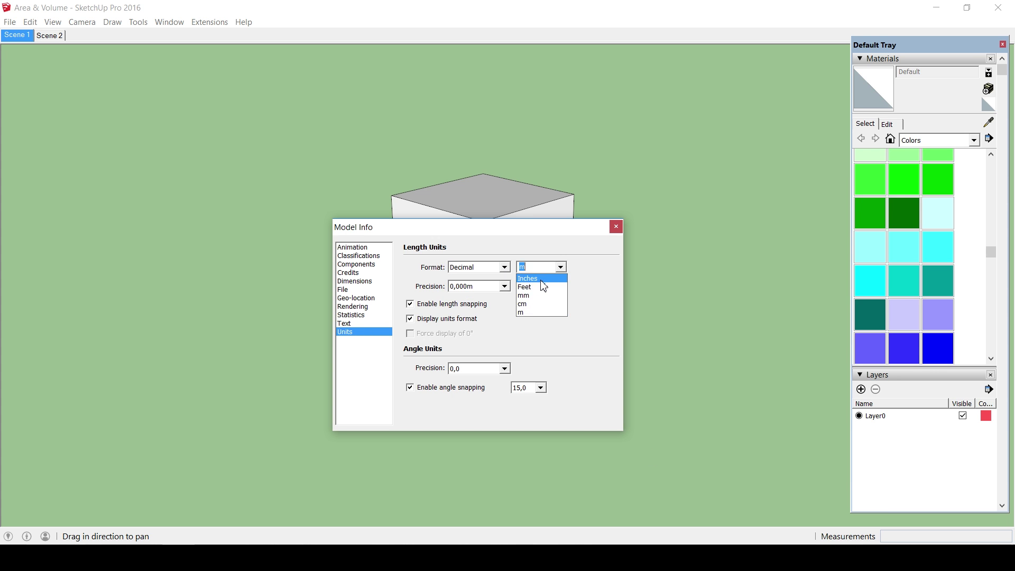
pyautogui.click(506, 293)
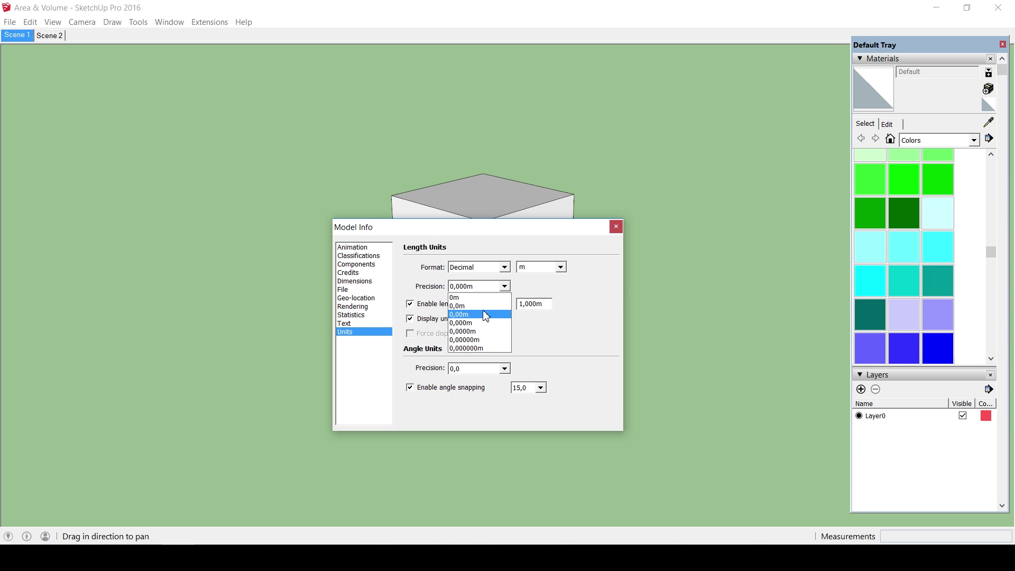
pyautogui.click(564, 294)
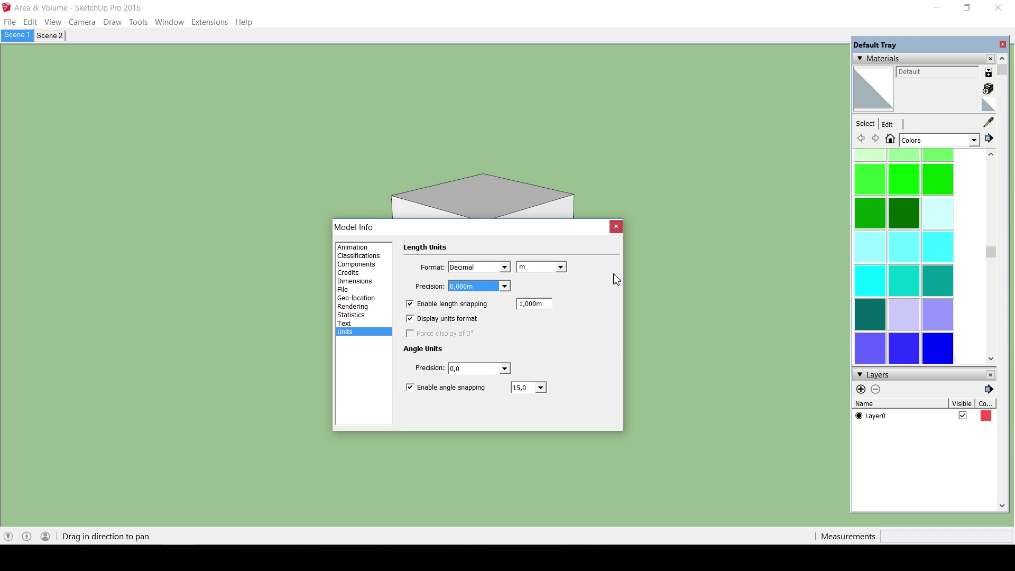
pyautogui.click(615, 227)
pyautogui.scroll(2, 487, 192)
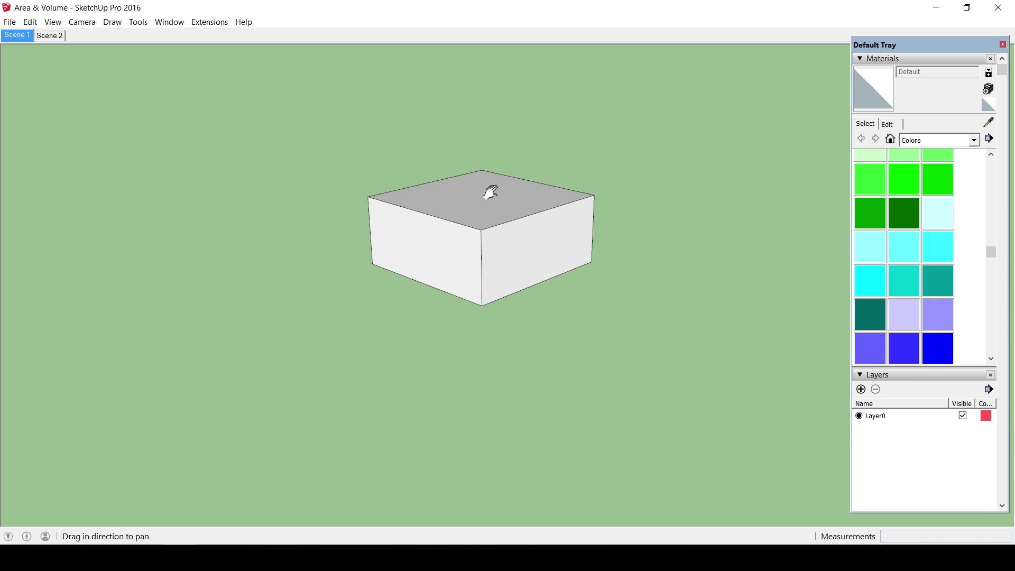
pyautogui.scroll(5, 486, 193)
# Draw a rectangular face on the ground left of the box and select it.
pyautogui.moveTo(487, 193)
pyautogui.mouseDown(button='middle')
pyautogui.moveTo(480, 295)
pyautogui.moveTo(486, 264)
pyautogui.moveTo(471, 263)
pyautogui.mouseUp(button='middle')
pyautogui.click(473, 229)
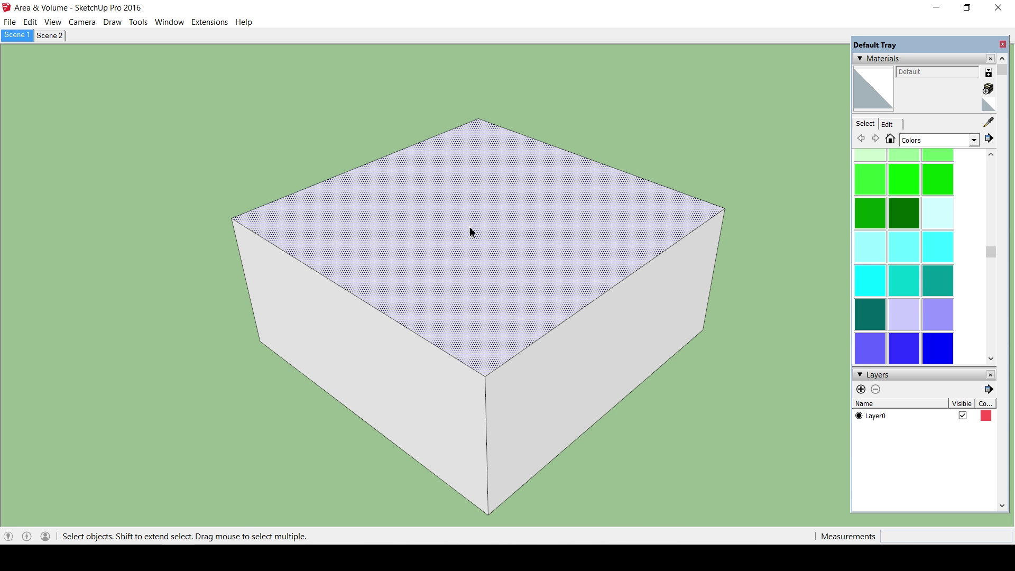
pyautogui.doubleClick(473, 233)
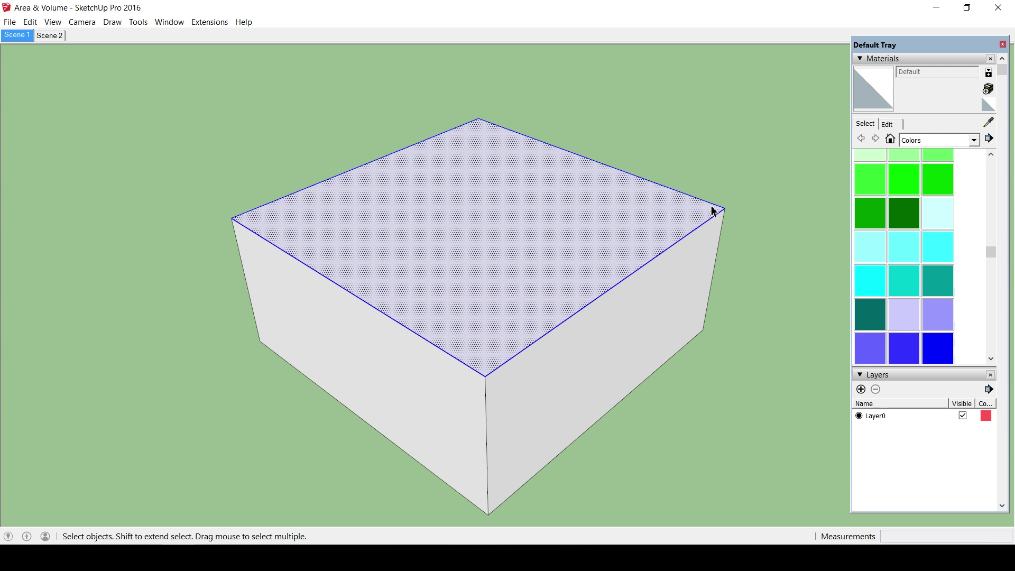
pyautogui.scroll(-3, 444, 242)
pyautogui.keyDown('shift'); pyautogui.moveTo(406, 314); pyautogui.dragTo(471, 236, button='middle'); pyautogui.keyUp('shift')
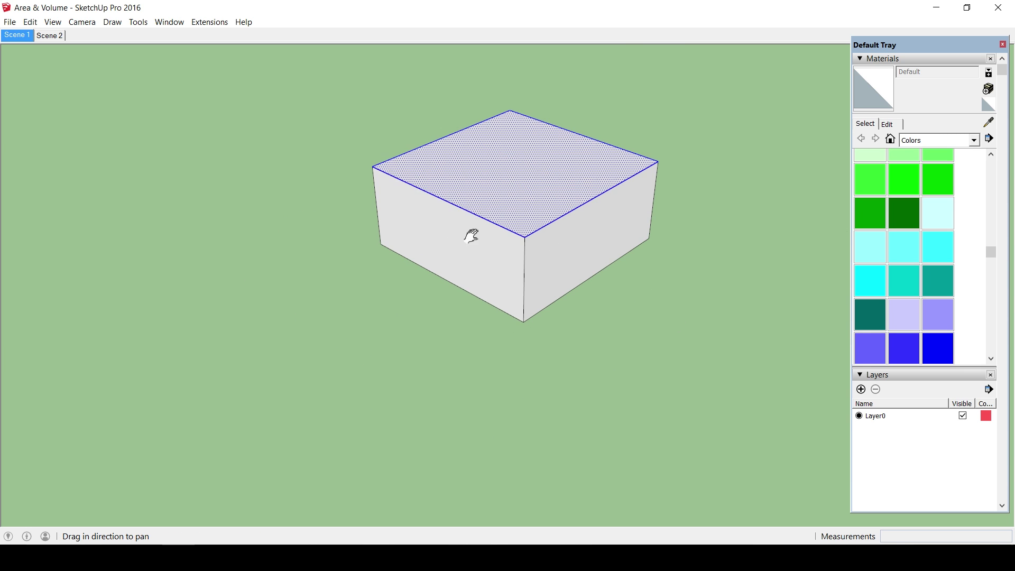
pyautogui.keyDown('shift'); pyautogui.moveTo(426, 306); pyautogui.dragTo(471, 262, button='middle'); pyautogui.keyUp('shift')
pyautogui.press('r')
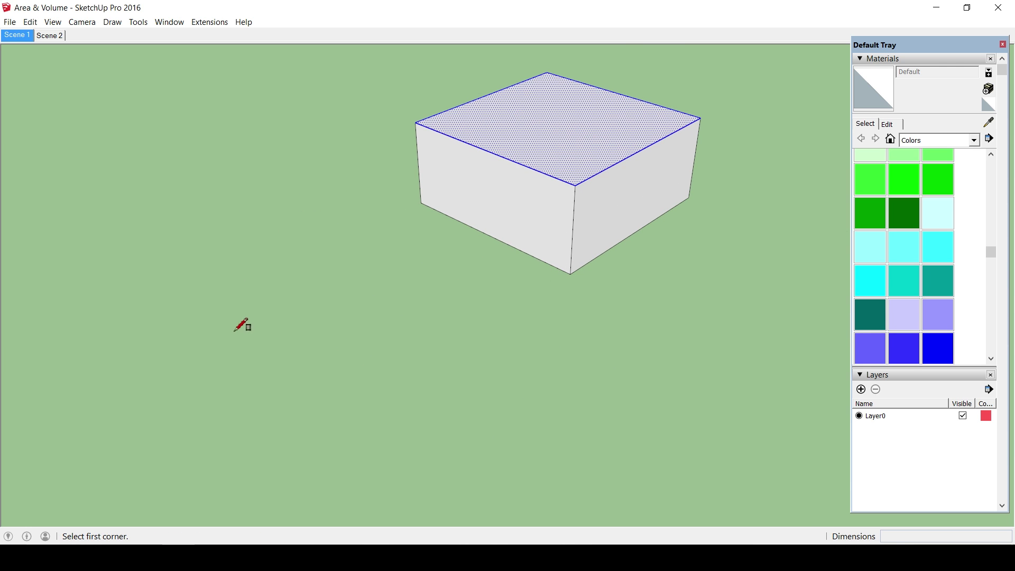
pyautogui.click(168, 326)
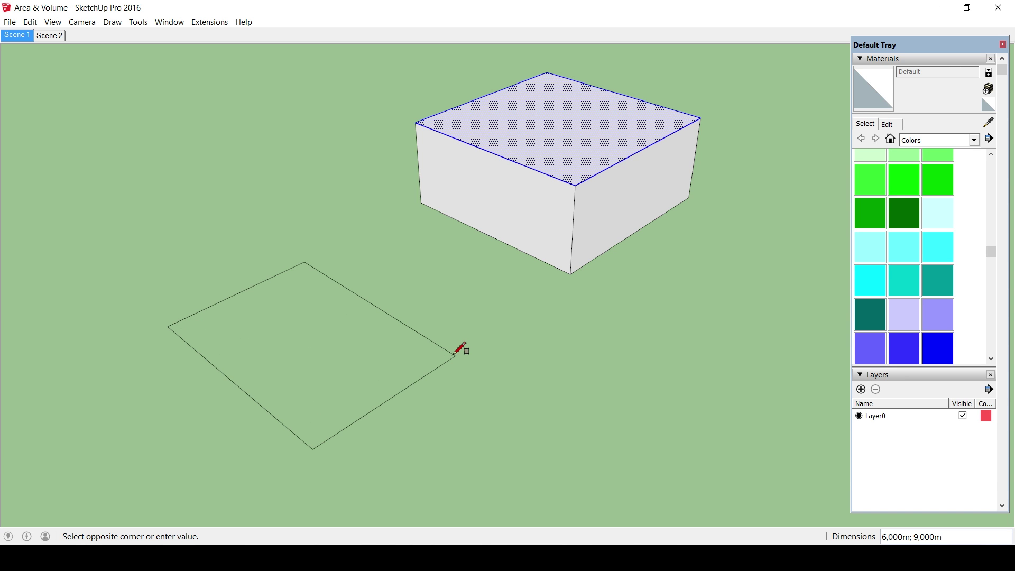
pyautogui.write('9;9')
pyautogui.press('Return')
pyautogui.press('space')
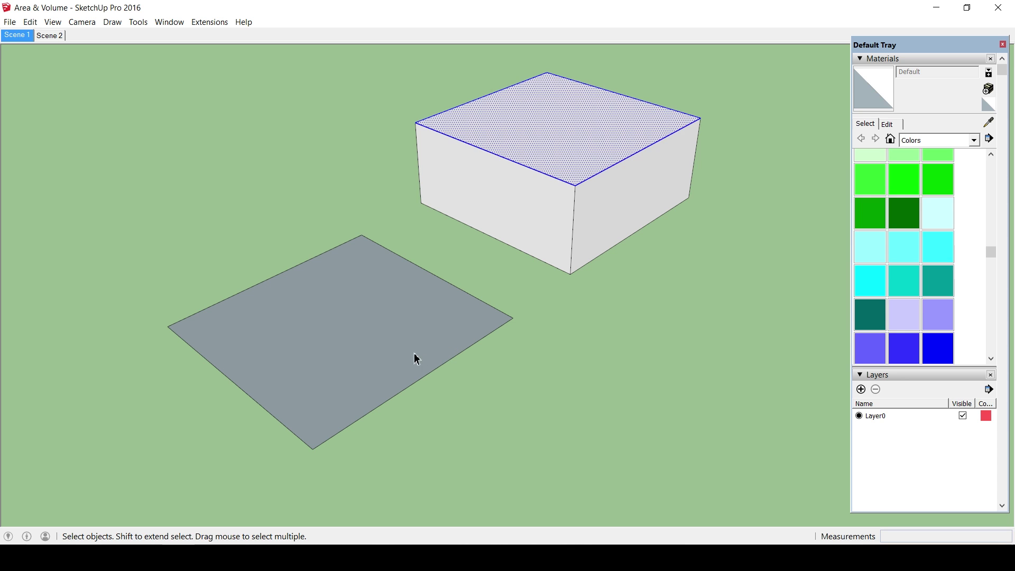
pyautogui.click(376, 364)
pyautogui.rightClick(376, 364)
pyautogui.moveTo(435, 64)
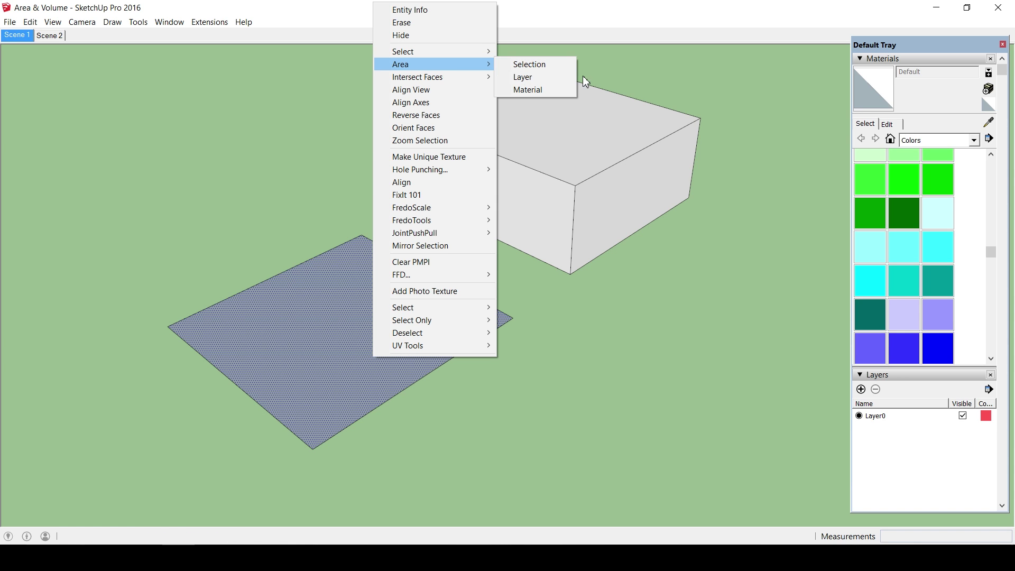
pyautogui.click(546, 63)
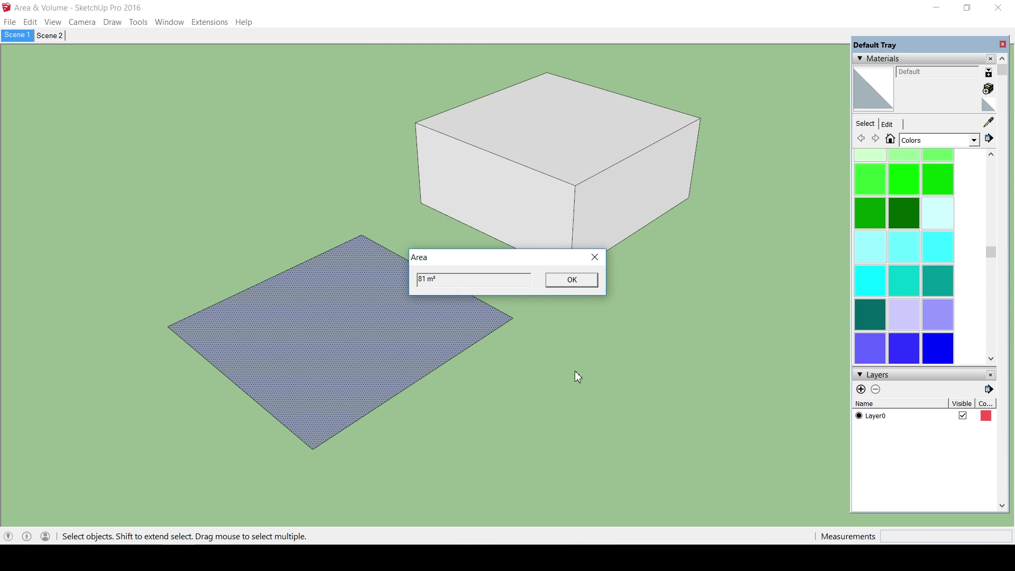
pyautogui.moveTo(526, 262)
pyautogui.mouseDown()
pyautogui.moveTo(719, 402)
pyautogui.moveTo(759, 471)
pyautogui.mouseUp()
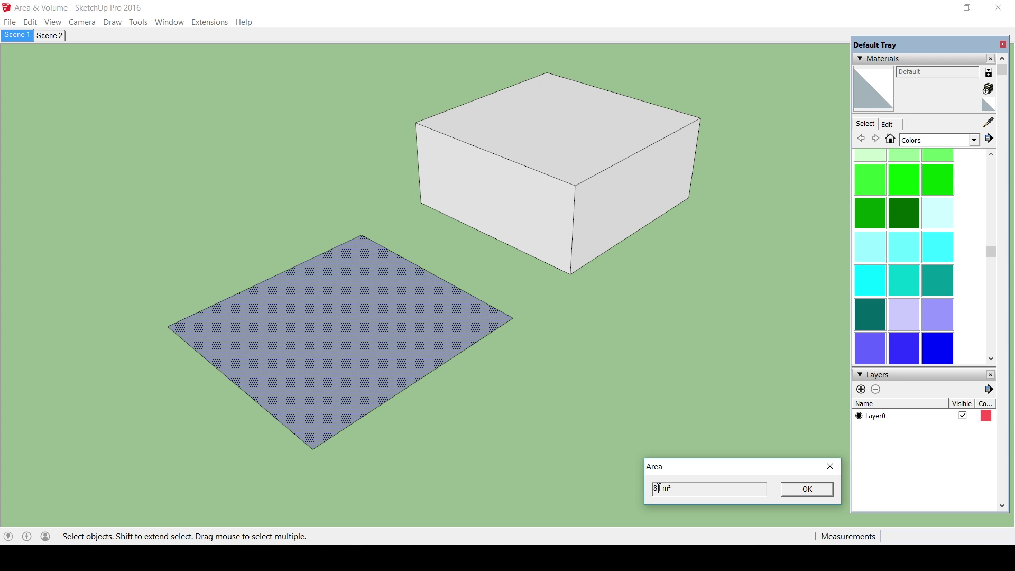
# Add a new layer, Layer1, and make it the active layer.
pyautogui.click(784, 492)
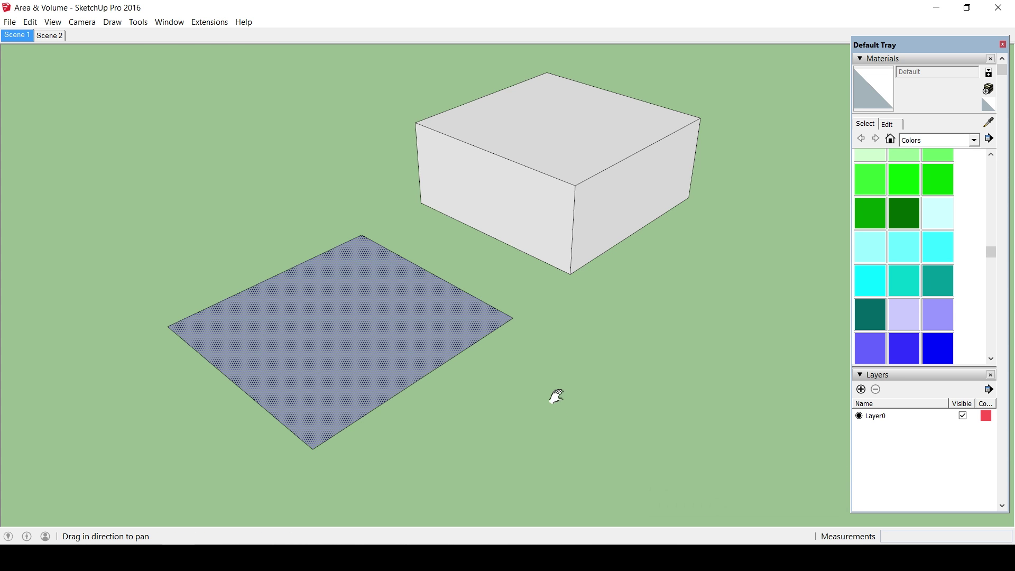
pyautogui.moveTo(555, 397)
pyautogui.keyDown('shift'); pyautogui.mouseDown(button='middle')
pyautogui.moveTo(447, 411)
pyautogui.moveTo(453, 363)
pyautogui.moveTo(494, 301)
pyautogui.moveTo(489, 328)
pyautogui.mouseUp(button='middle'); pyautogui.keyUp('shift')
pyautogui.keyDown('shift'); pyautogui.moveTo(412, 333); pyautogui.dragTo(449, 331, button='middle'); pyautogui.keyUp('shift')
pyautogui.scroll(1, 449, 330)
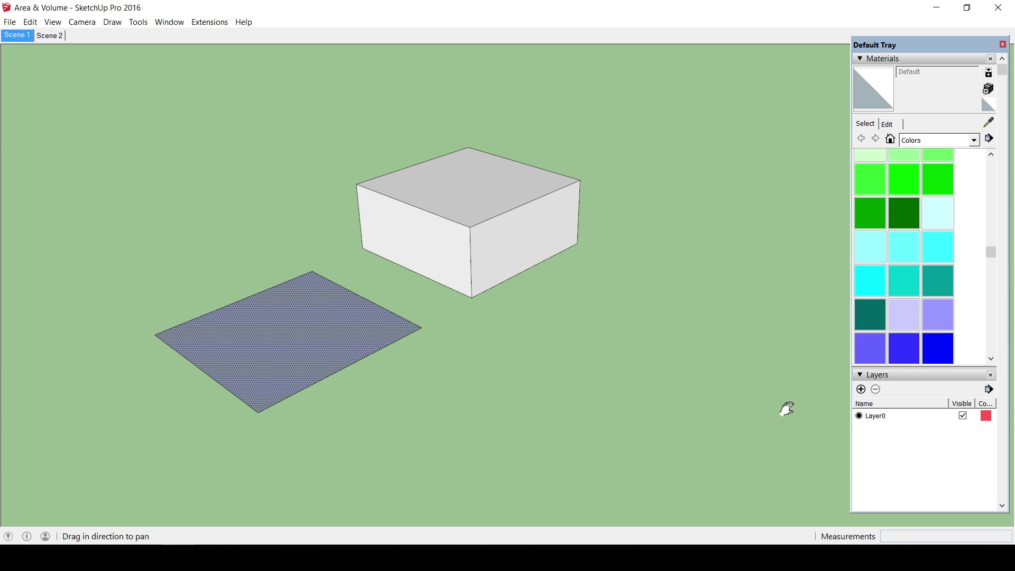
pyautogui.click(861, 389)
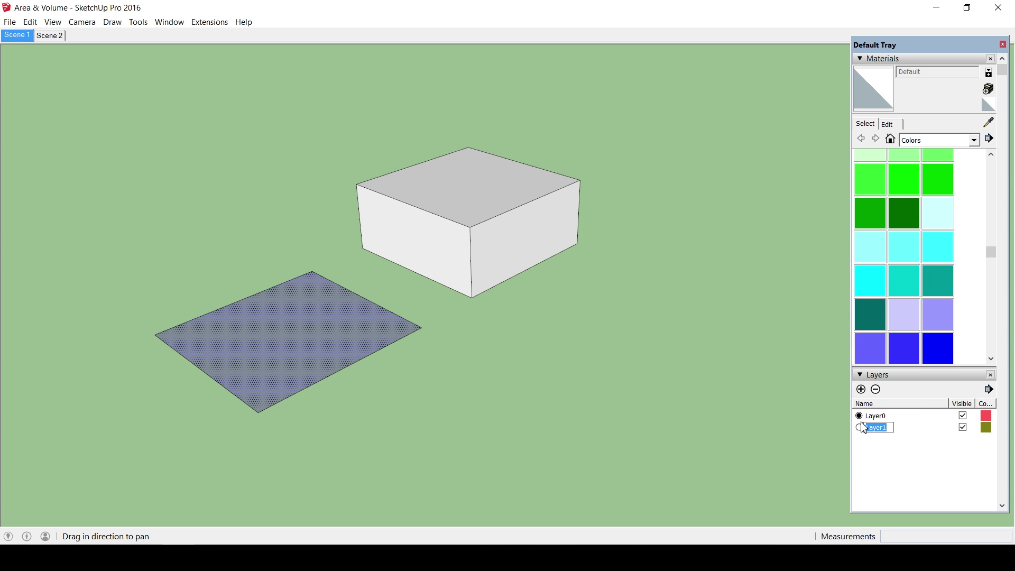
pyautogui.click(859, 427)
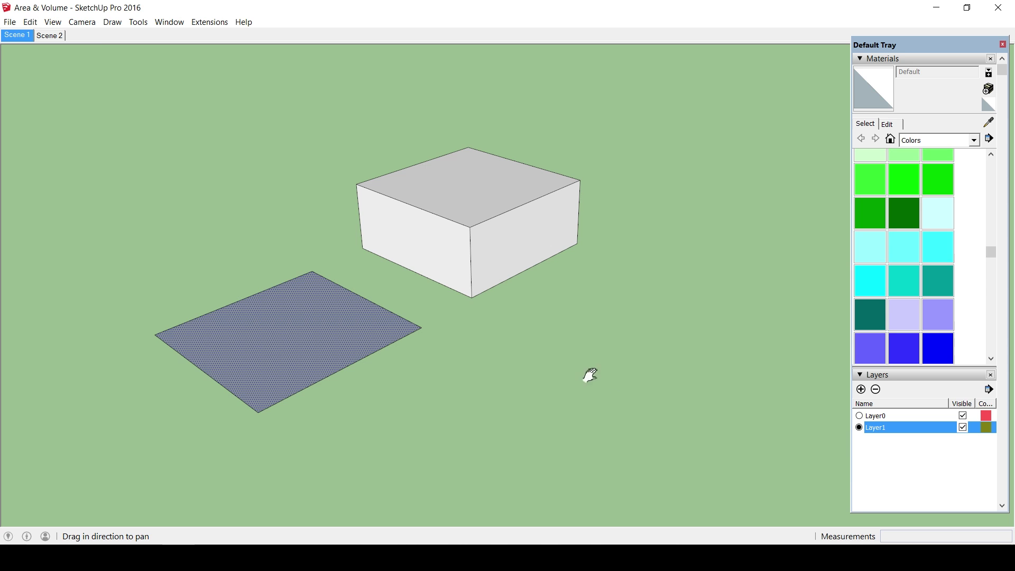
# Draw a 9 by 9 square face beside the box.
pyautogui.keyDown('shift'); pyautogui.moveTo(537, 356); pyautogui.dragTo(533, 353, button='middle'); pyautogui.keyUp('shift')
pyautogui.press('r')
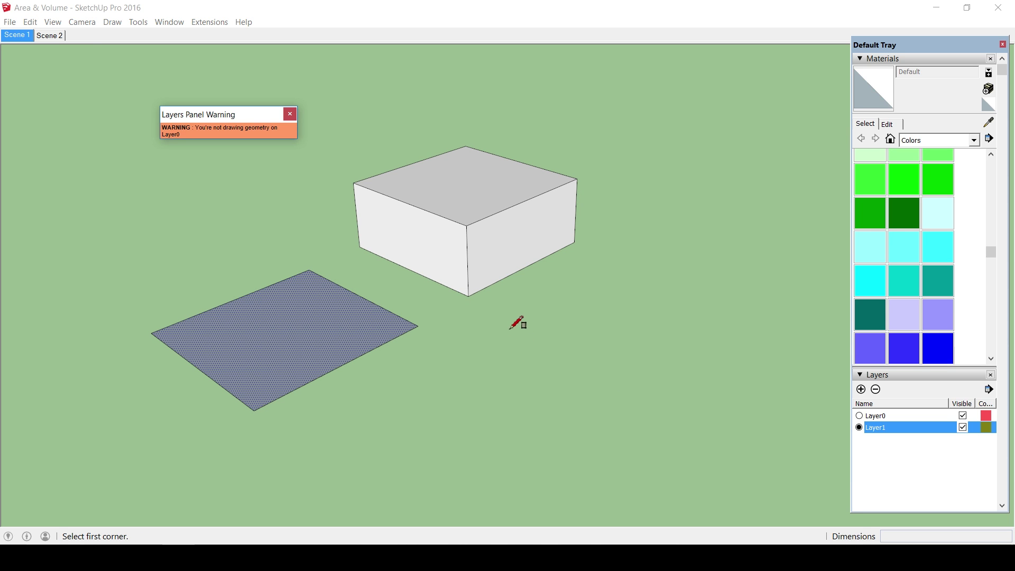
pyautogui.click(510, 325)
pyautogui.write('9;9')
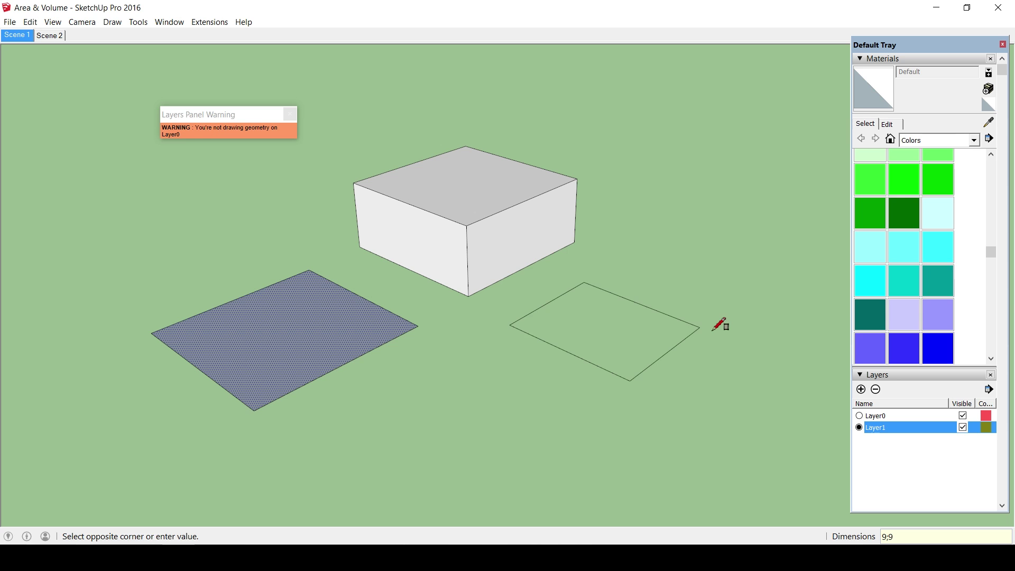
pyautogui.press('Return')
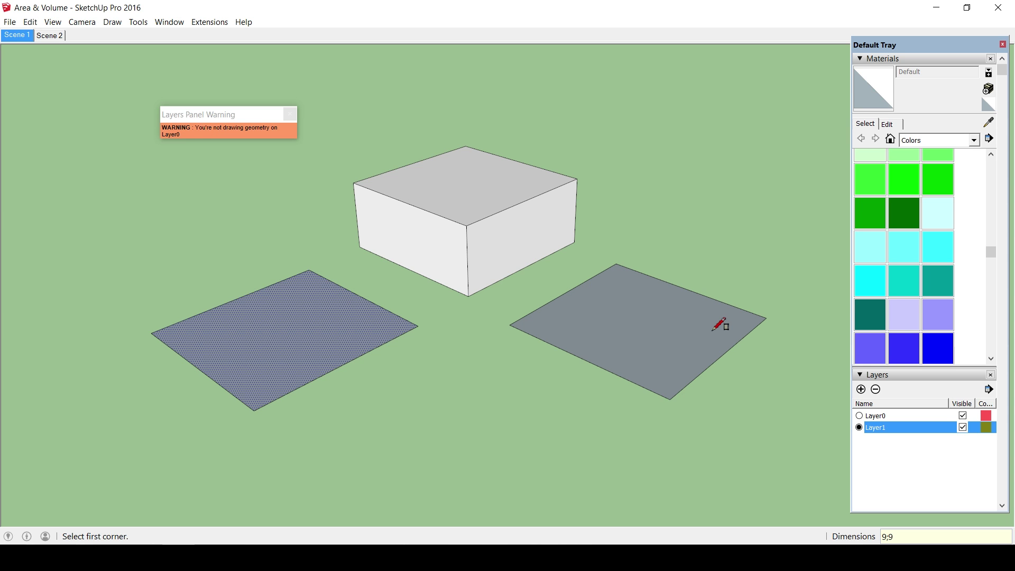
# Move the right-hand face 1 m away from the box.
pyautogui.press('m')
pyautogui.press('space')
pyautogui.click(645, 338)
pyautogui.press('m')
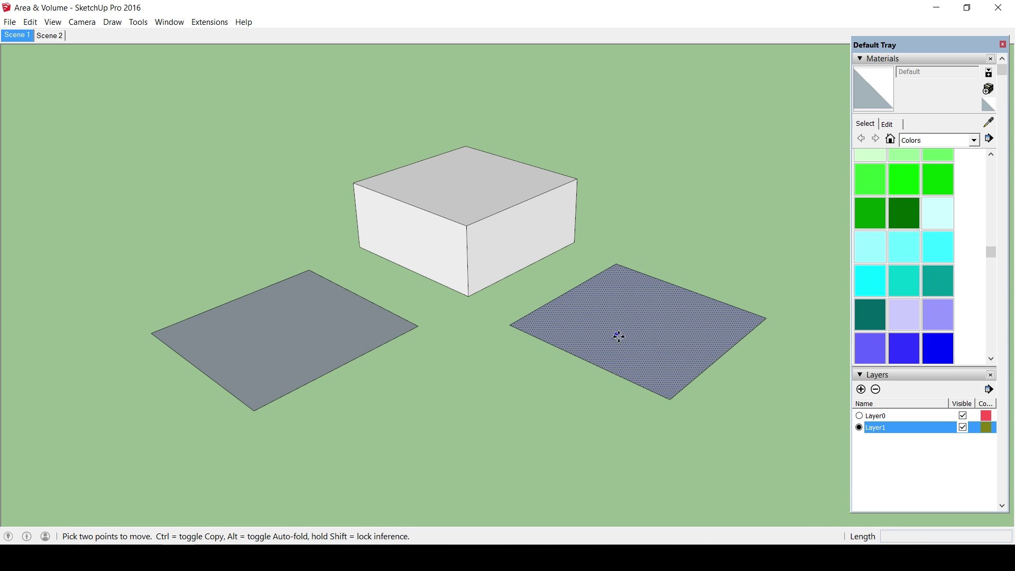
pyautogui.click(618, 337)
pyautogui.write('1')
pyautogui.press('Return')
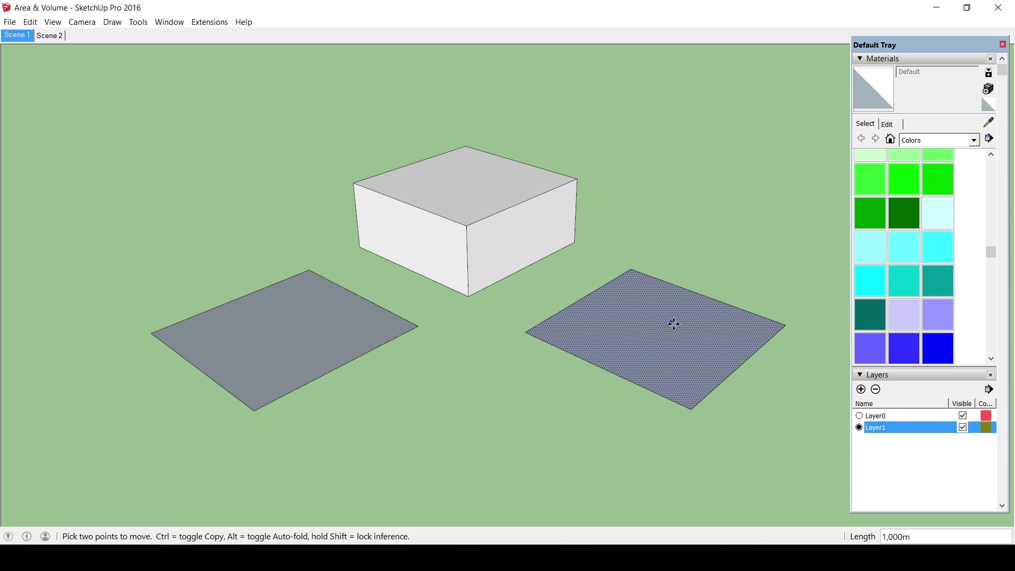
# Copy the right face to the front of the box and select the copy.
pyautogui.press('ctrl')
pyautogui.click(673, 324)
pyautogui.click(498, 440)
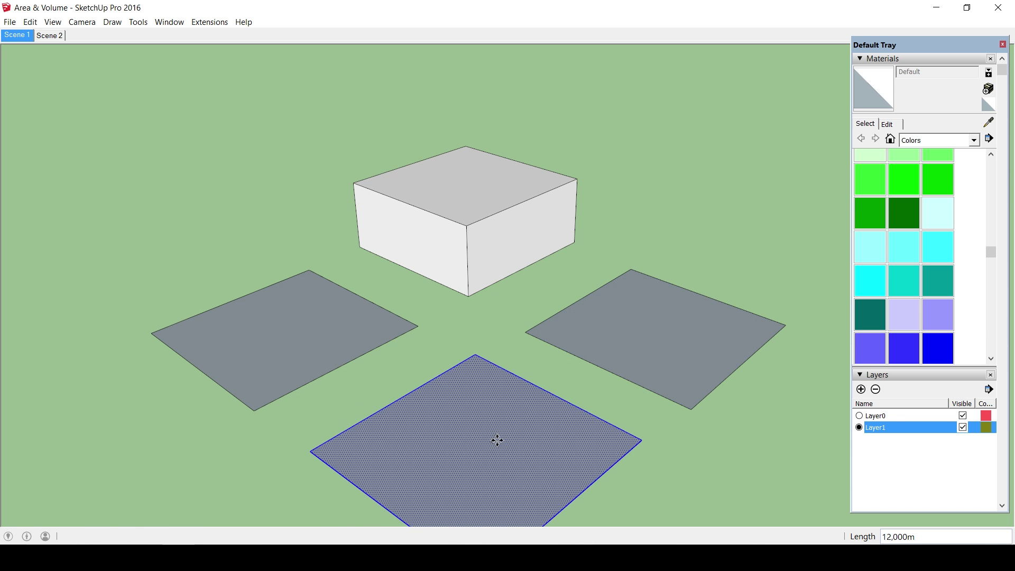
pyautogui.scroll(2, 497, 432)
pyautogui.scroll(1, 519, 424)
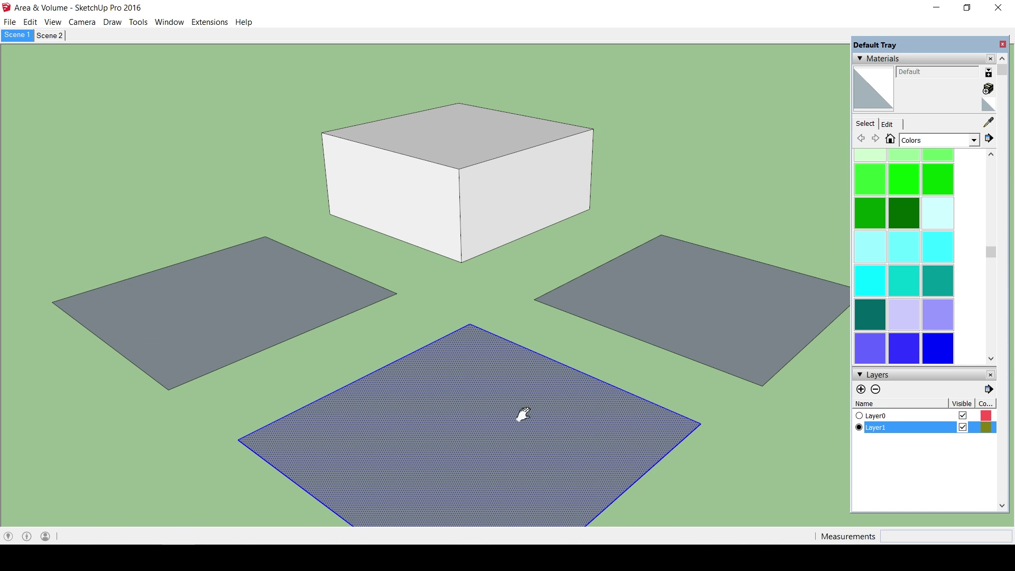
pyautogui.keyDown('shift'); pyautogui.moveTo(523, 416); pyautogui.dragTo(513, 394, button='middle'); pyautogui.keyUp('shift')
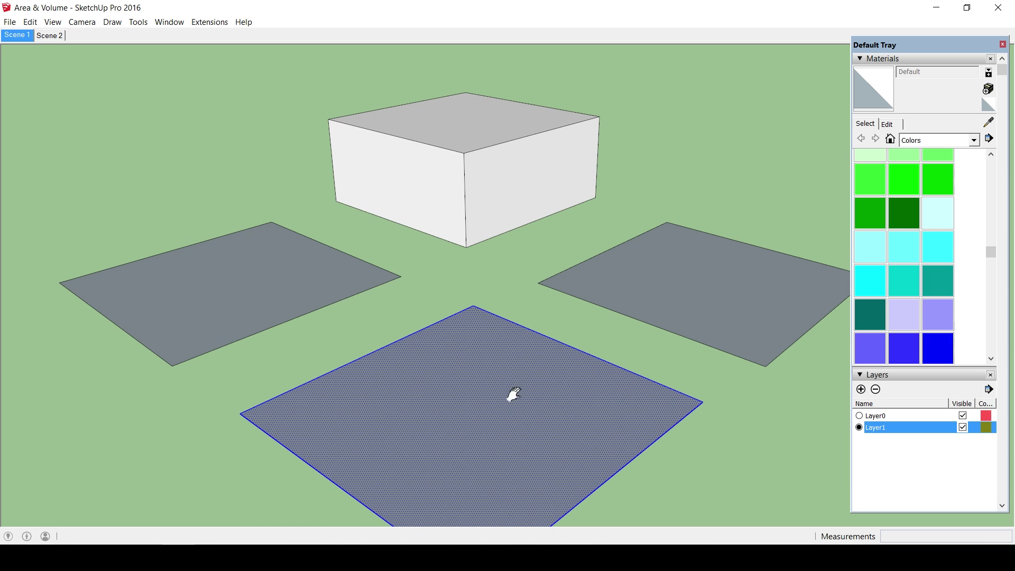
pyautogui.click(505, 284)
pyautogui.rightClick(486, 393)
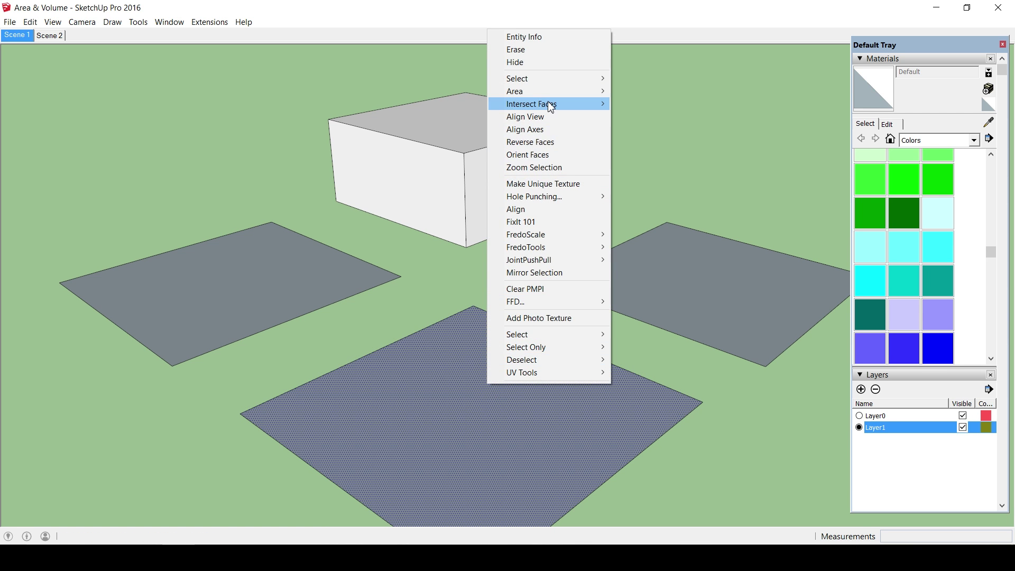
pyautogui.moveTo(547, 92)
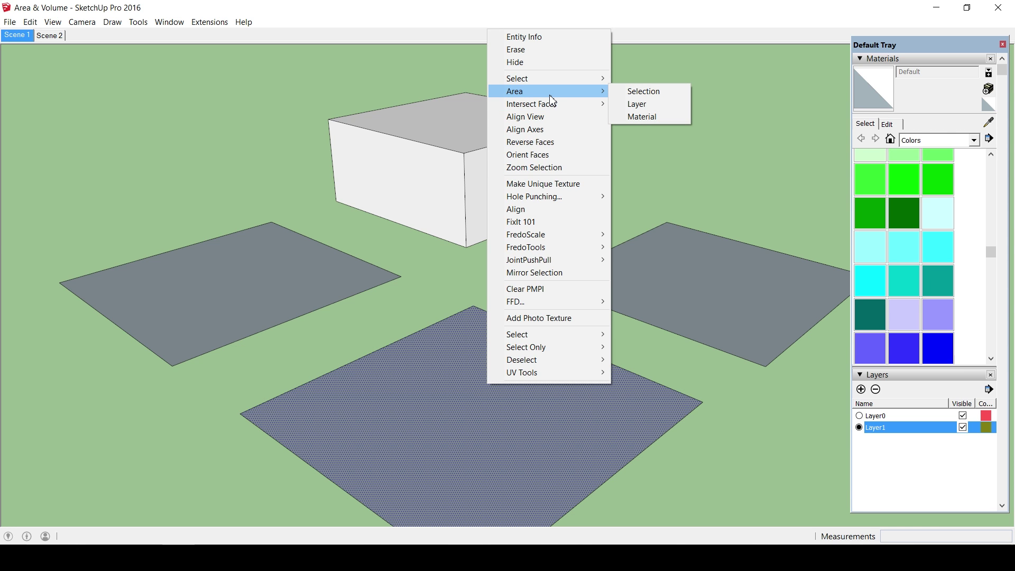
pyautogui.click(644, 106)
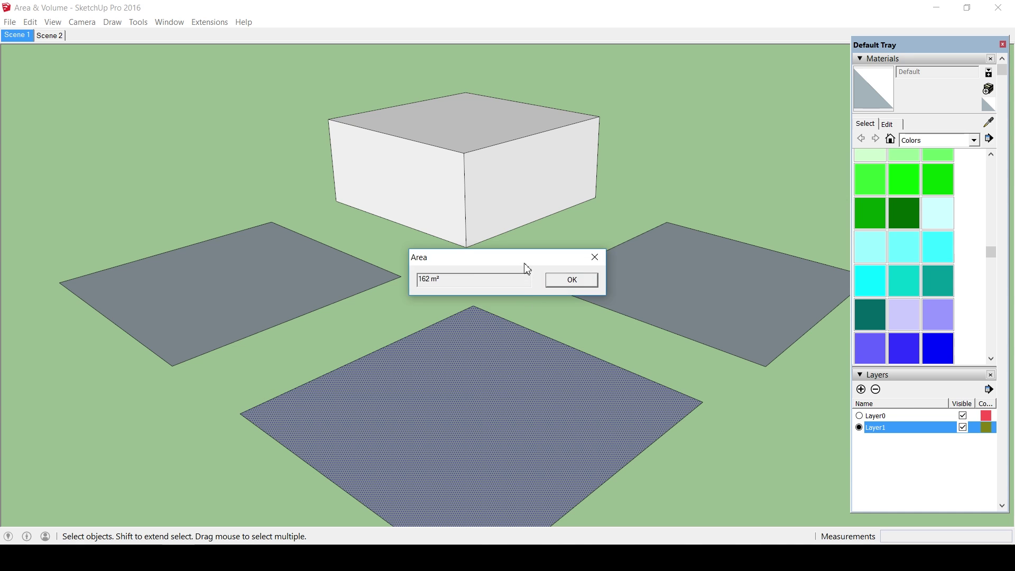
pyautogui.moveTo(523, 259); pyautogui.dragTo(763, 480)
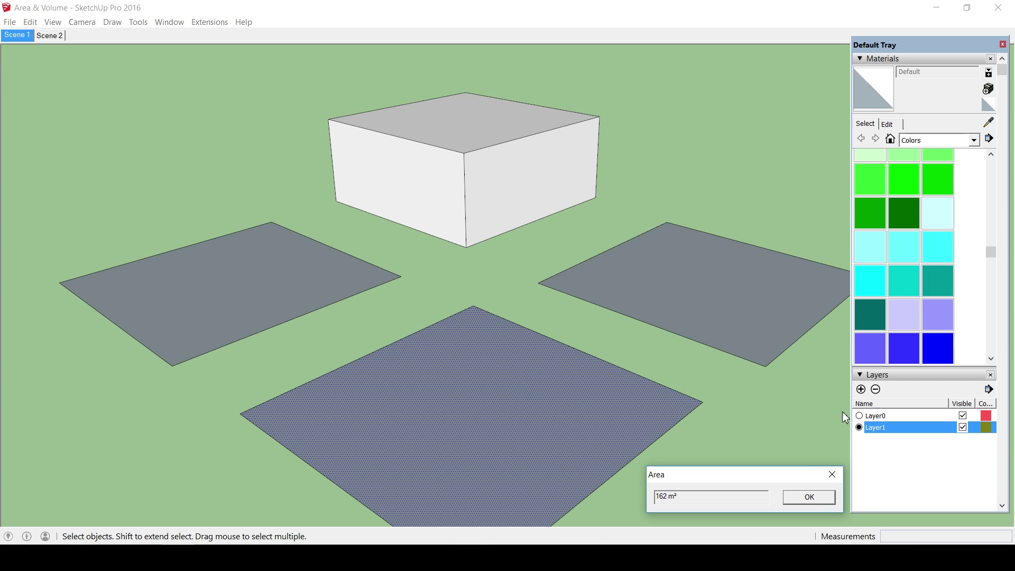
pyautogui.click(816, 497)
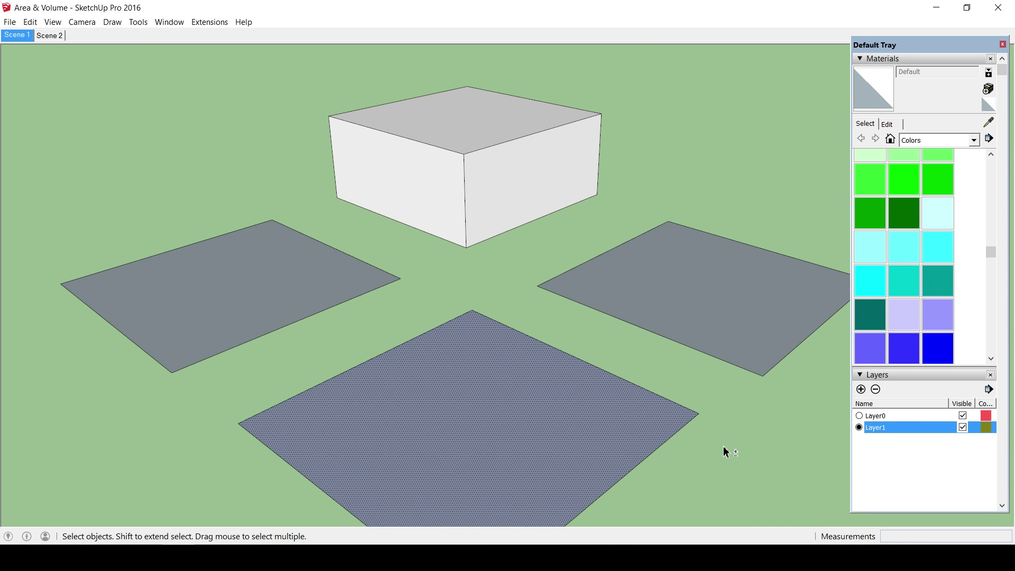
# Reverse the faces of the three flat planes.
pyautogui.press('r')
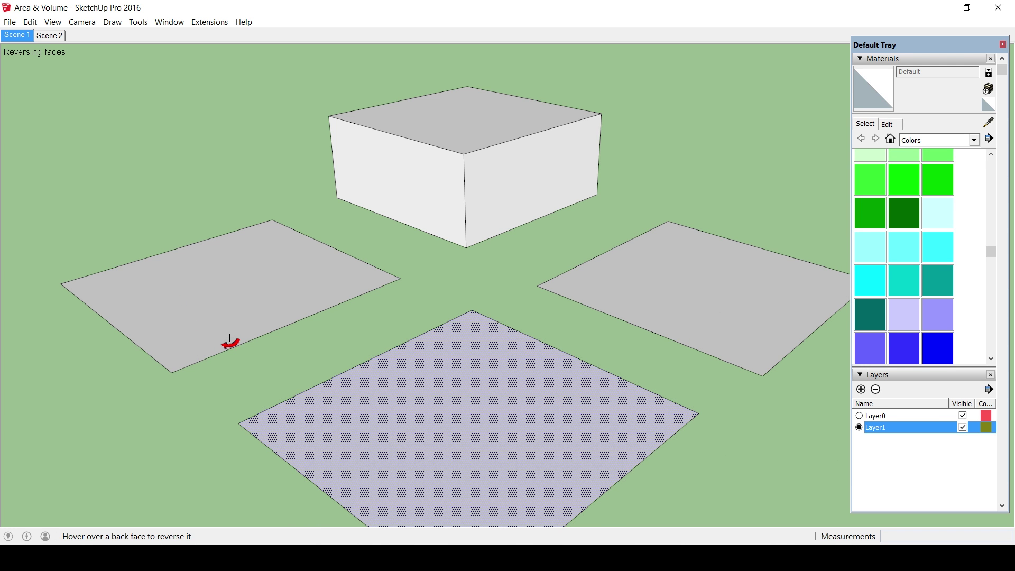
pyautogui.press('space')
pyautogui.click(270, 361)
pyautogui.press('h')
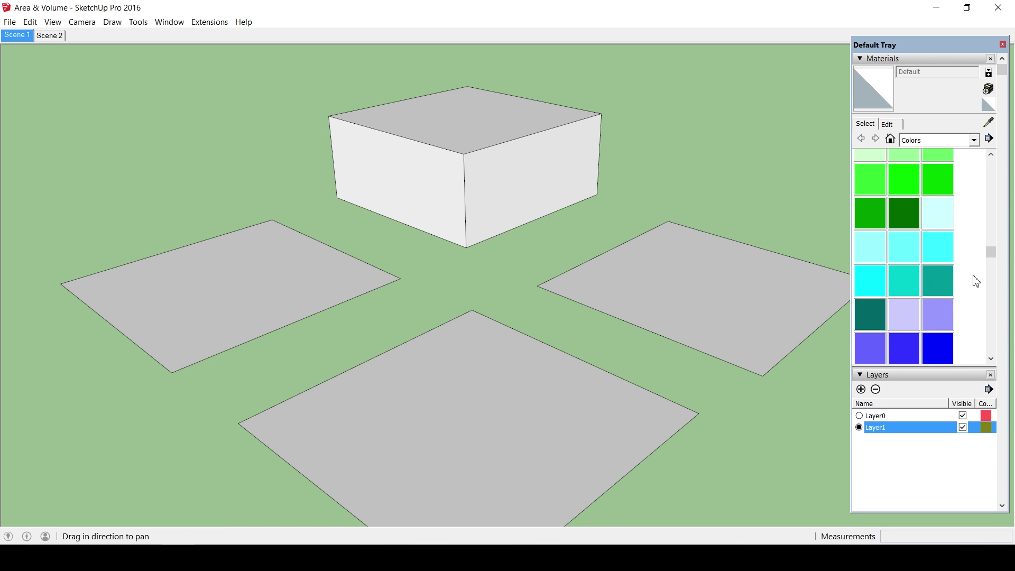
# Paint the right and left faces and the box's left side and top with Color H05.
pyautogui.click(870, 280)
pyautogui.click(713, 298)
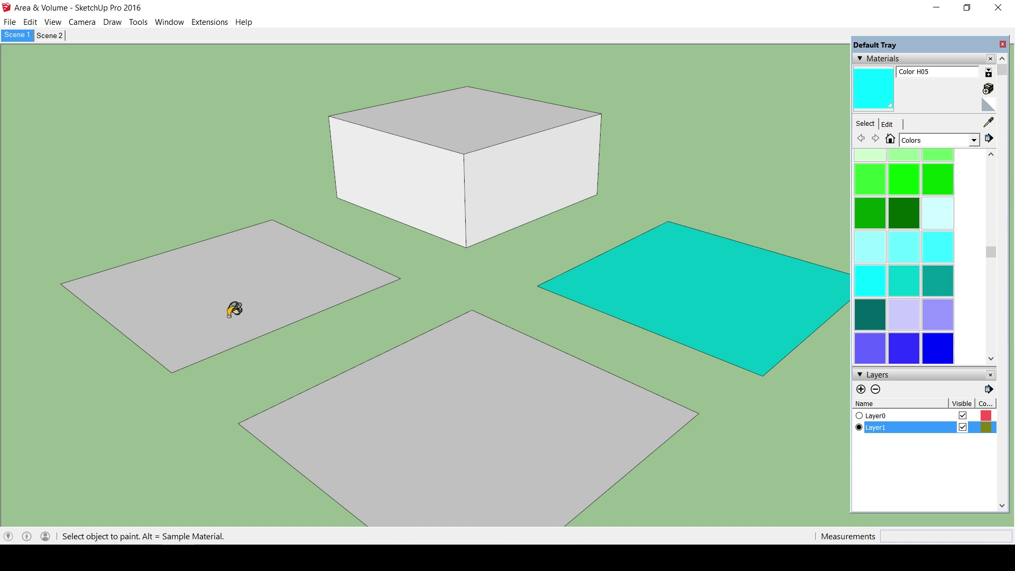
pyautogui.click(230, 313)
pyautogui.click(394, 195)
pyautogui.click(441, 133)
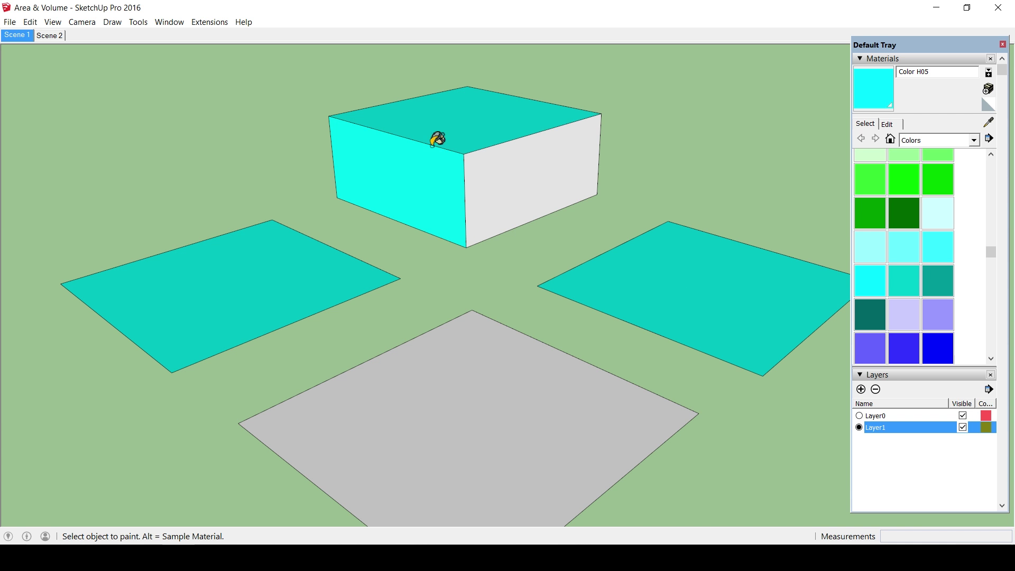
pyautogui.press('space')
pyautogui.keyDown('shift'); pyautogui.moveTo(451, 281); pyautogui.dragTo(435, 281, button='middle'); pyautogui.keyUp('shift')
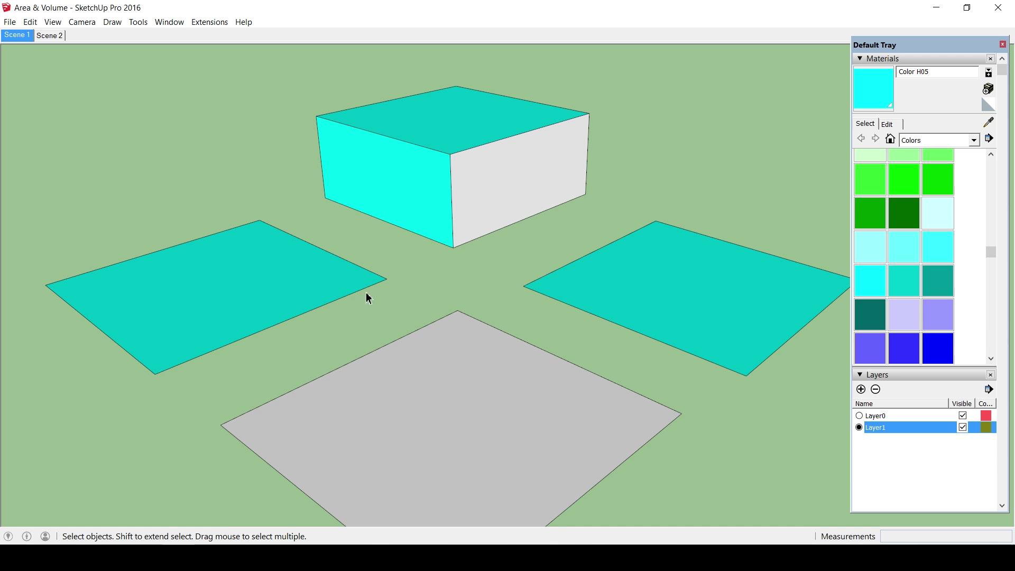
pyautogui.rightClick(212, 290)
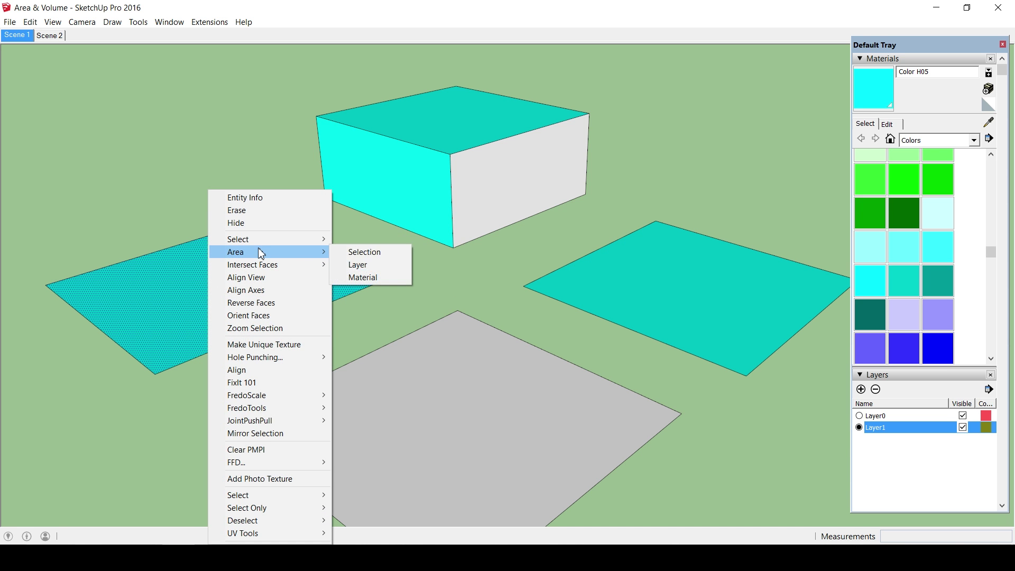
pyautogui.moveTo(235, 252)
pyautogui.click(351, 278)
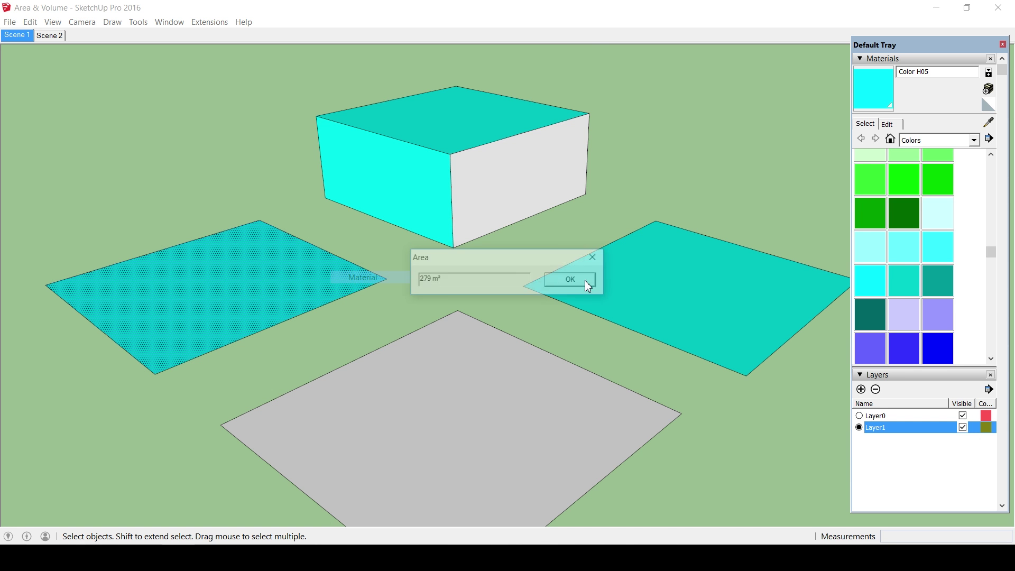
pyautogui.moveTo(553, 258); pyautogui.dragTo(788, 70)
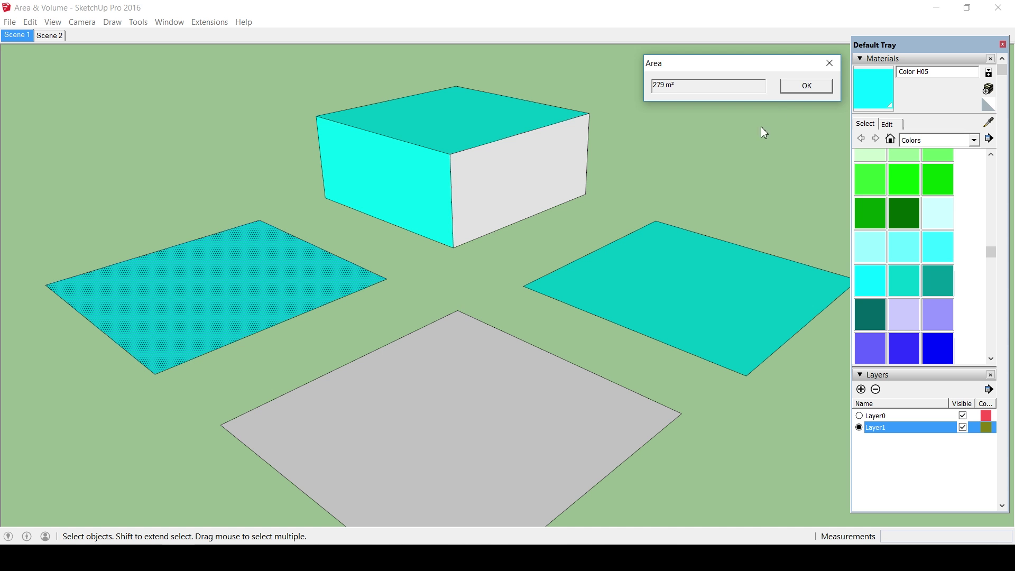
pyautogui.click(803, 90)
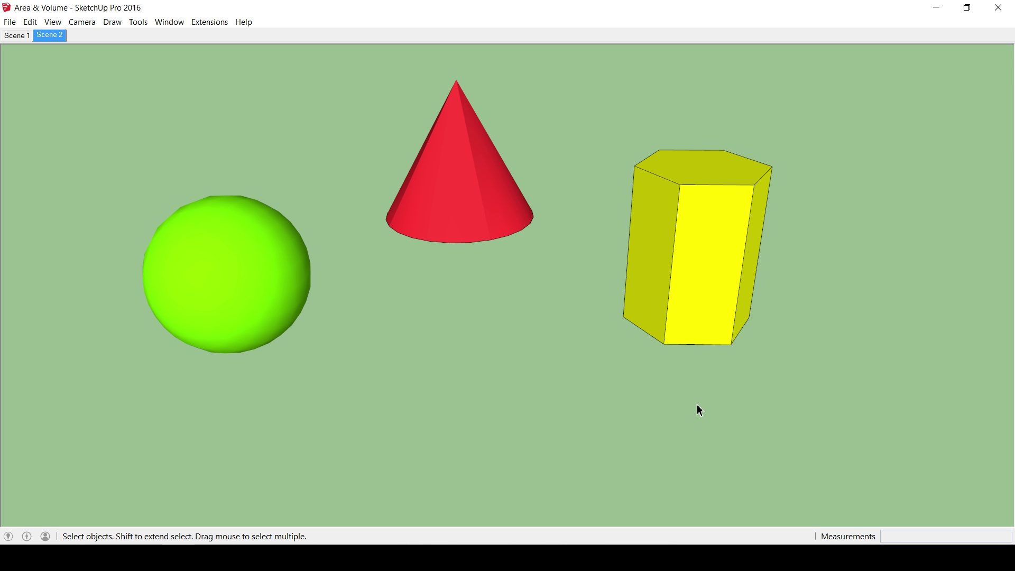
# Switch to Scene 2 and show the default tray with the Entity Info panel.
pyautogui.press('h')
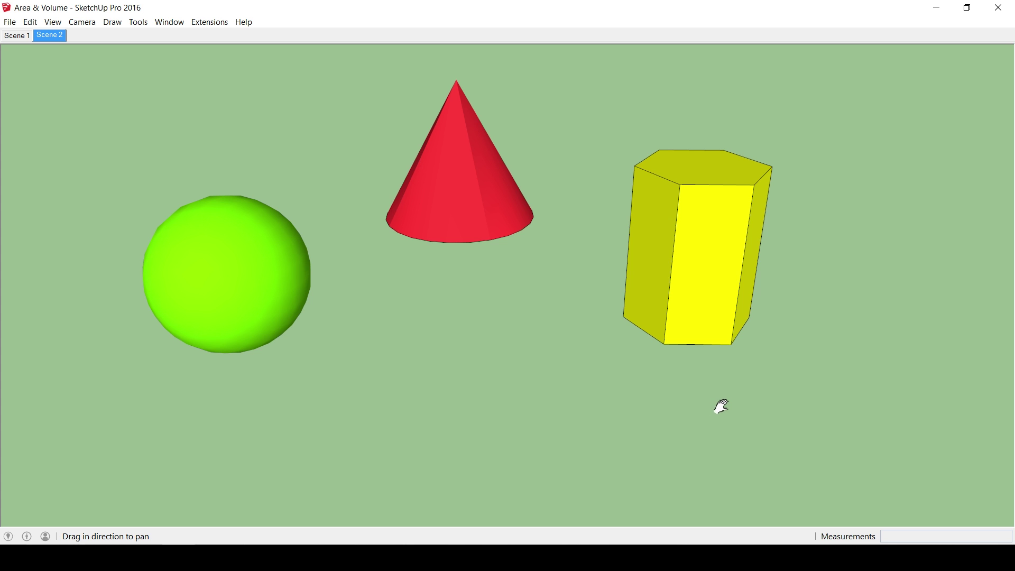
pyautogui.press('space')
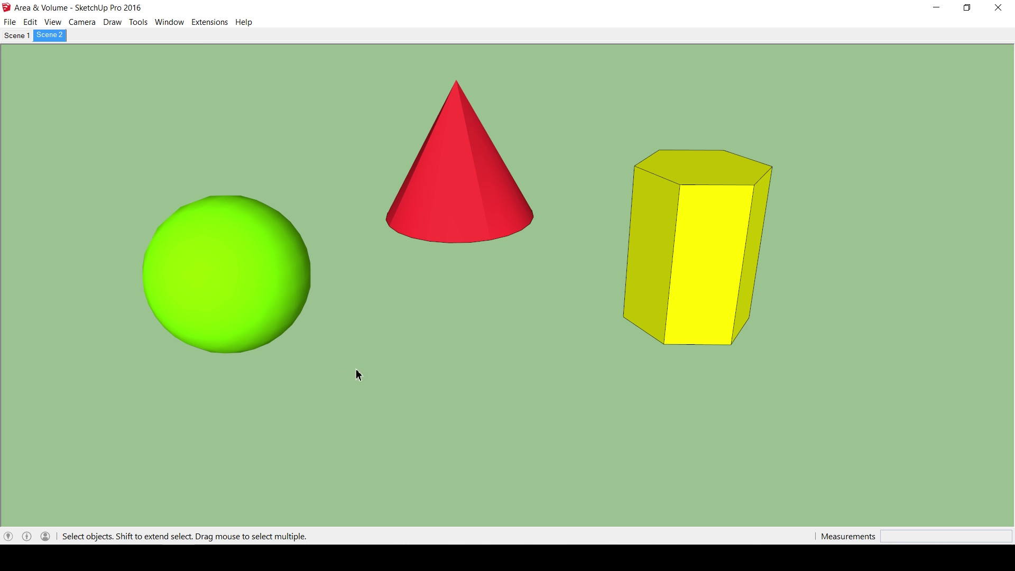
pyautogui.click(180, 29)
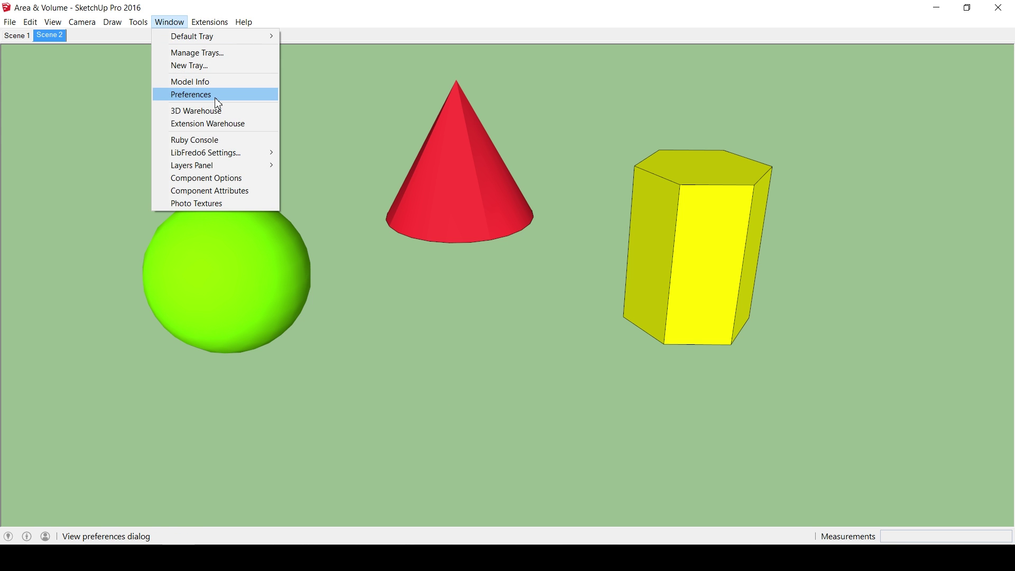
pyautogui.moveTo(212, 37)
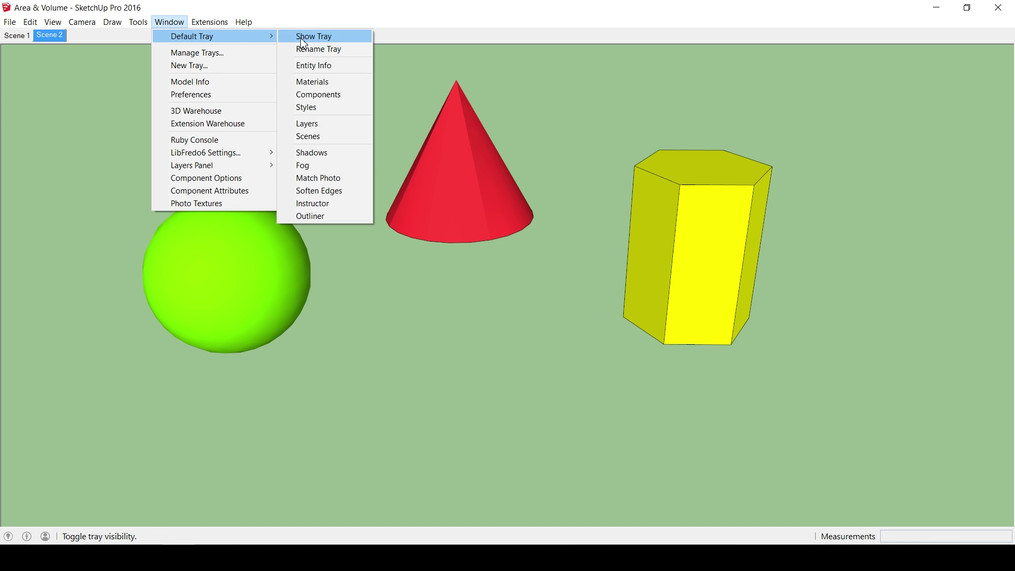
pyautogui.click(325, 72)
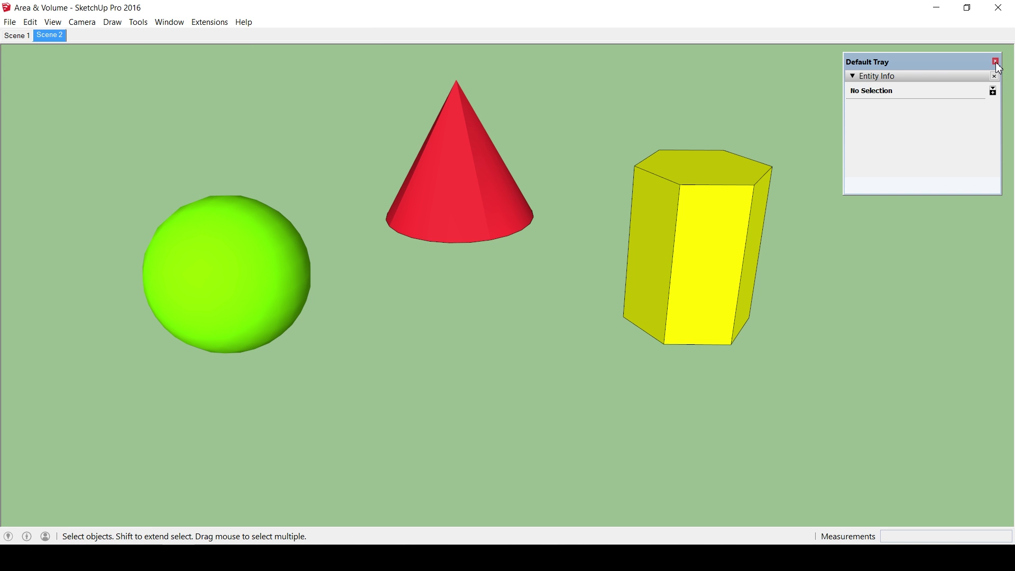
pyautogui.moveTo(939, 64); pyautogui.dragTo(945, 63)
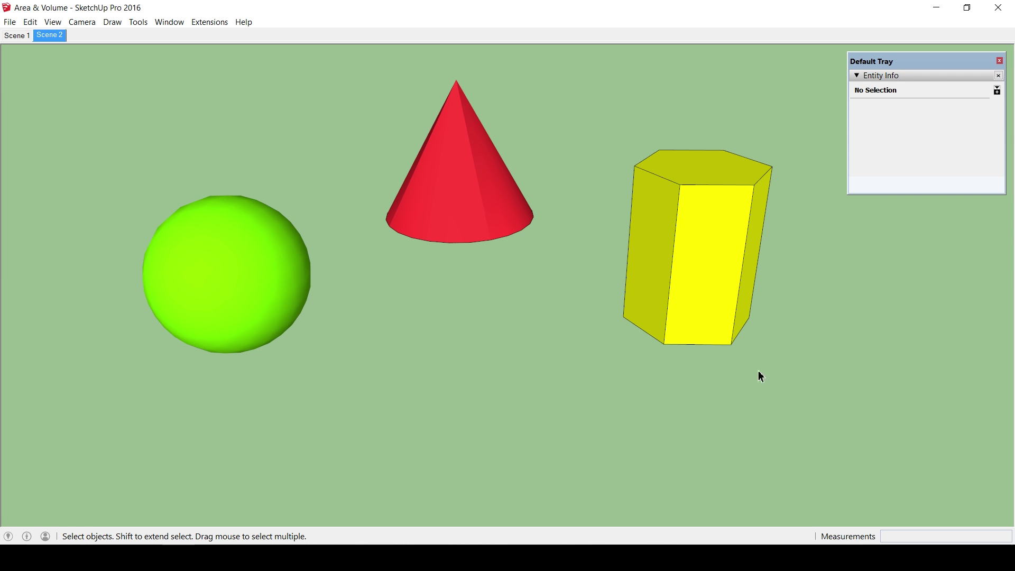
pyautogui.click(713, 233)
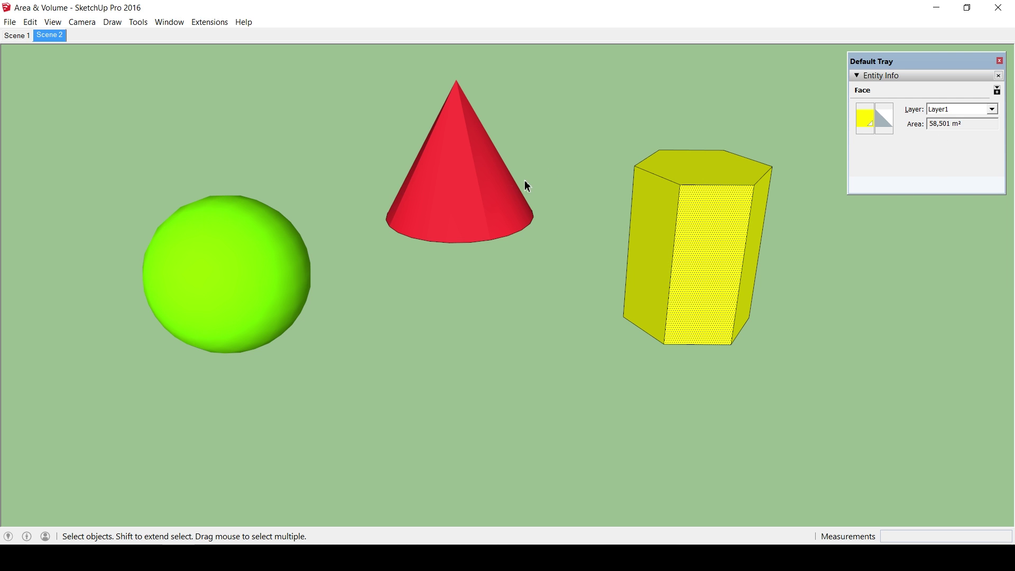
pyautogui.click(449, 187)
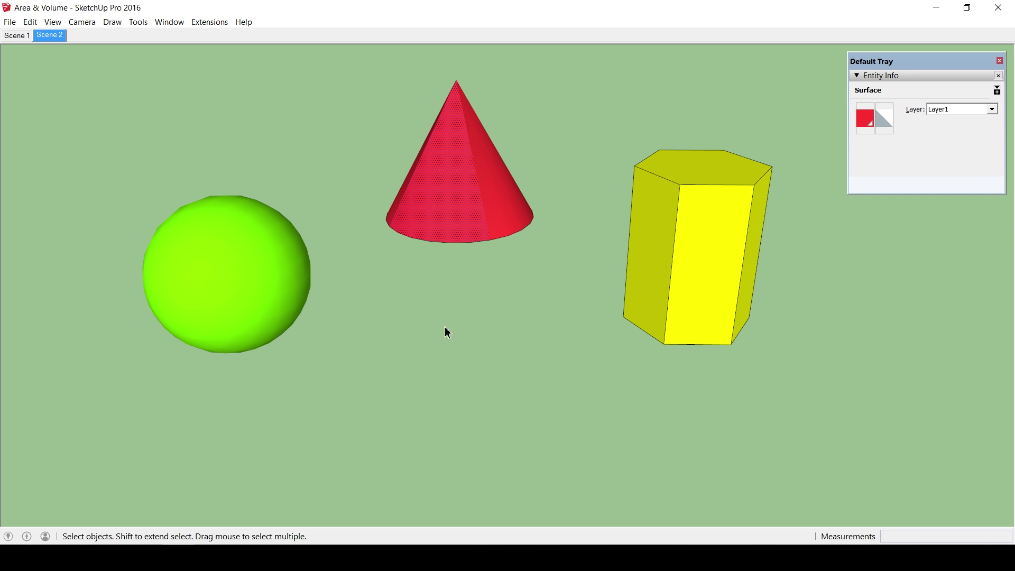
pyautogui.press('r')
pyautogui.click(372, 392)
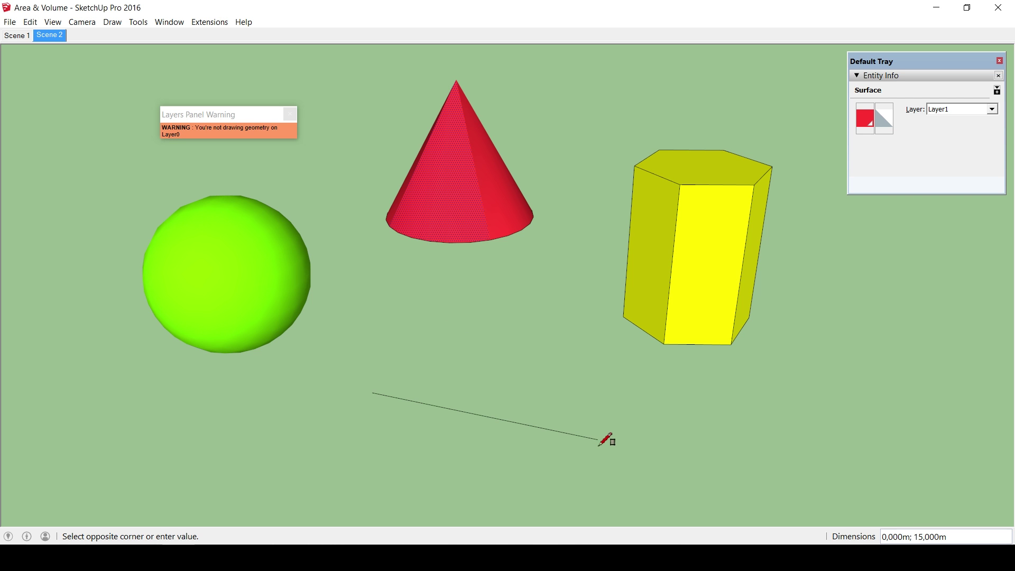
pyautogui.click(645, 401)
pyautogui.press('space')
pyautogui.press('r')
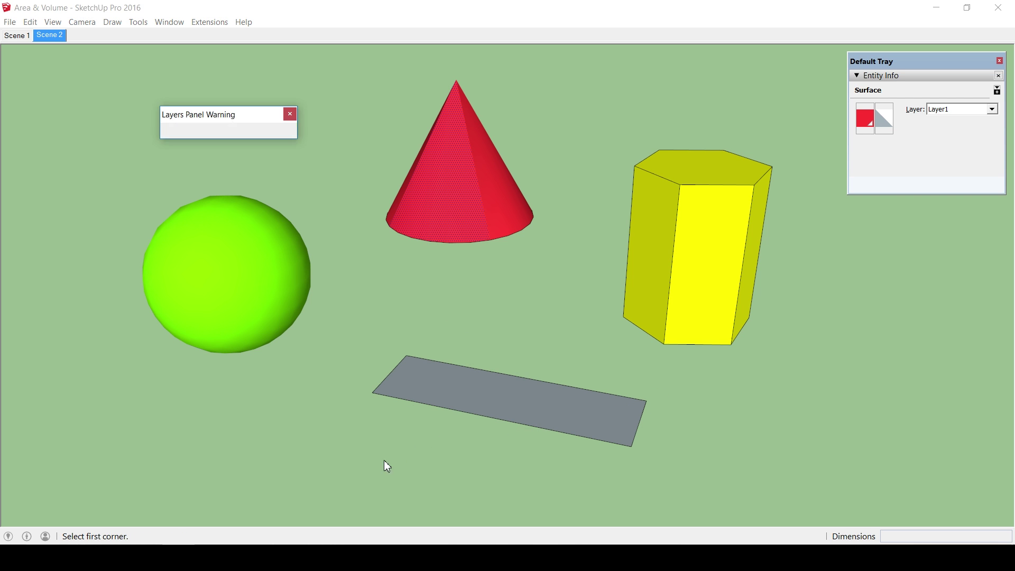
pyautogui.click(372, 481)
pyautogui.click(547, 348)
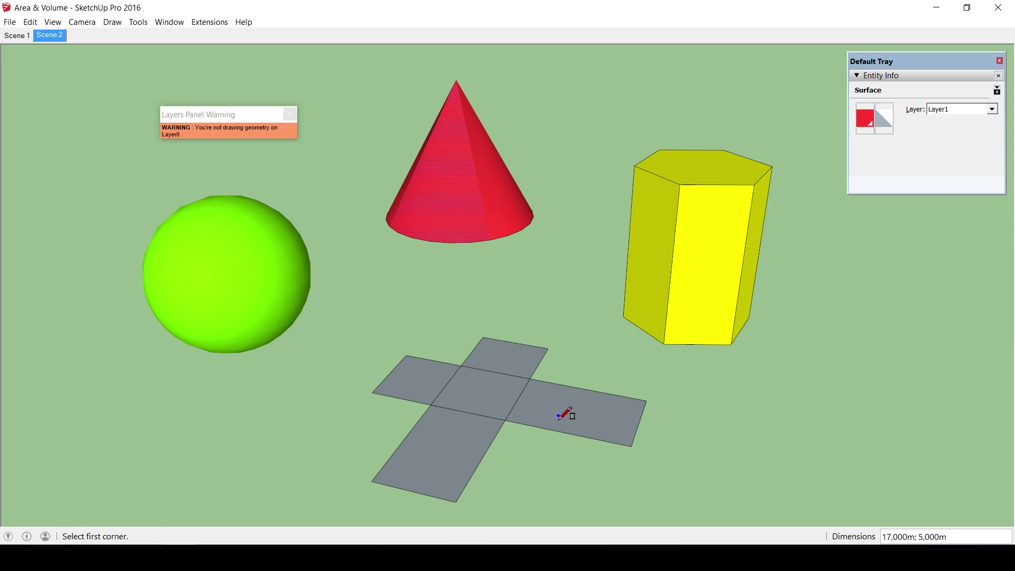
pyautogui.press('h')
pyautogui.moveTo(556, 413); pyautogui.dragTo(460, 387)
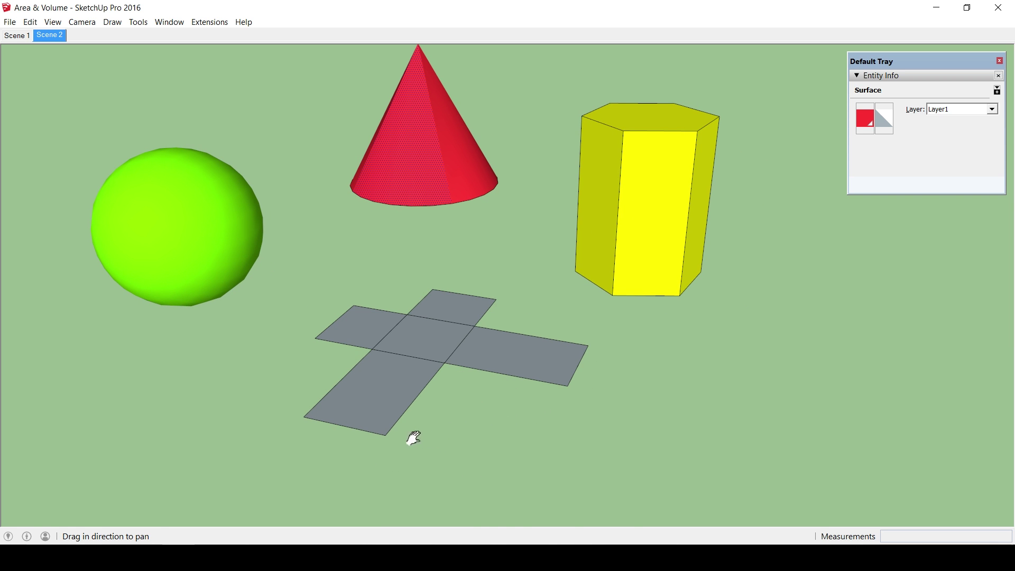
pyautogui.press('c')
pyautogui.click(367, 397)
pyautogui.click(448, 439)
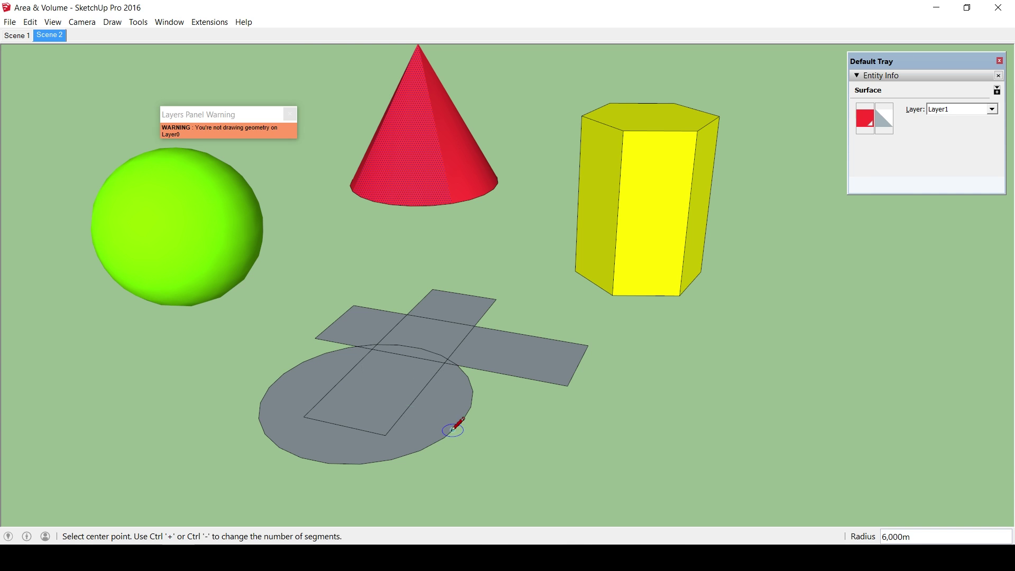
pyautogui.press('e')
pyautogui.moveTo(431, 397)
pyautogui.mouseDown()
pyautogui.moveTo(376, 369)
pyautogui.moveTo(464, 351)
pyautogui.mouseUp()
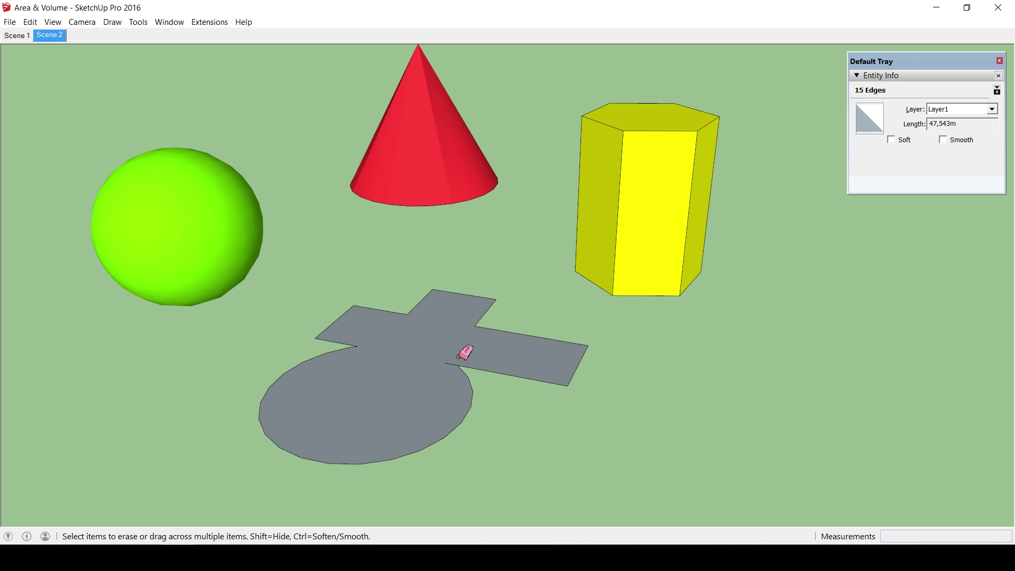
pyautogui.press('space')
pyautogui.click(420, 347)
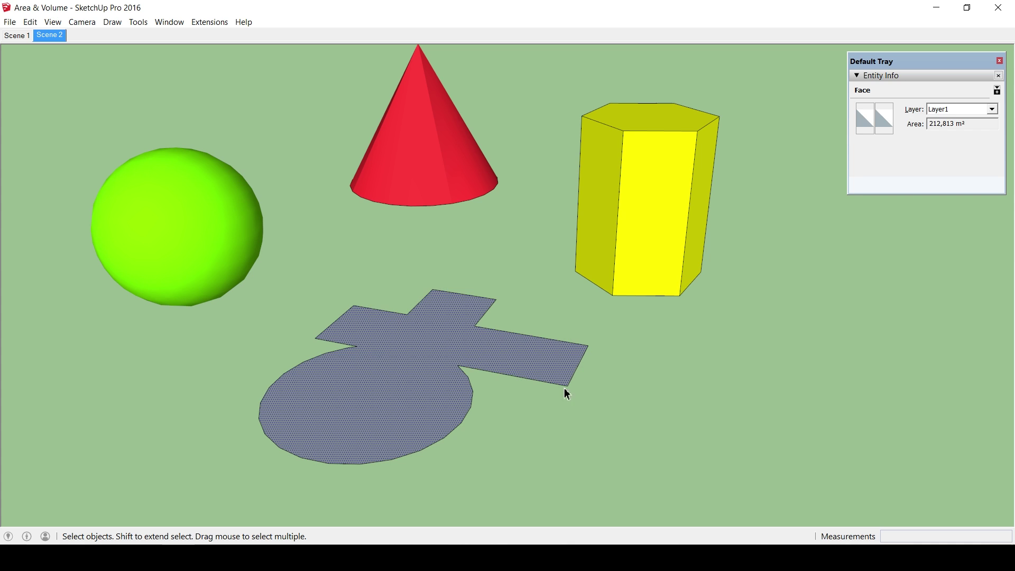
pyautogui.doubleClick(449, 342)
pyautogui.press('Delete')
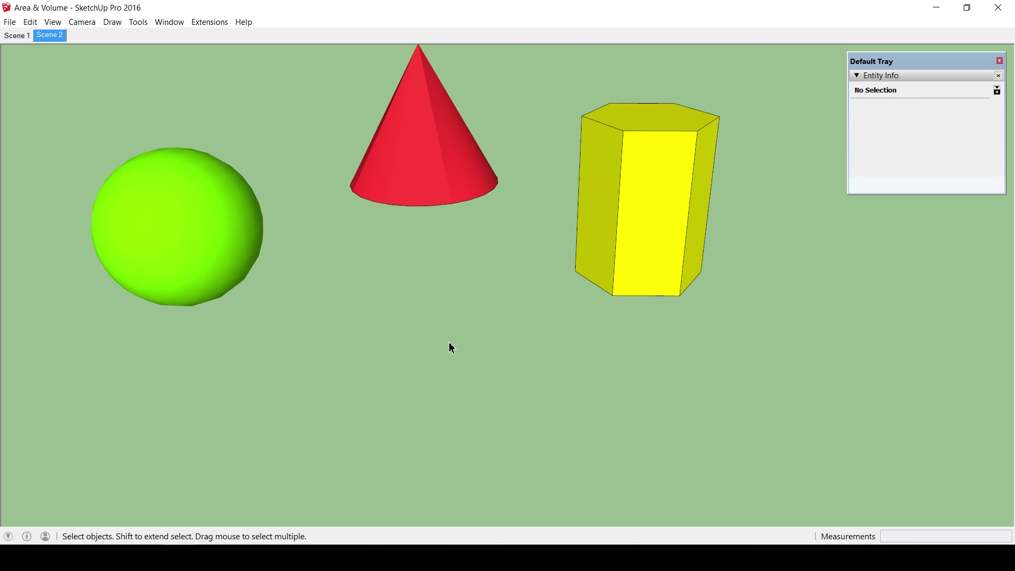
pyautogui.press('h')
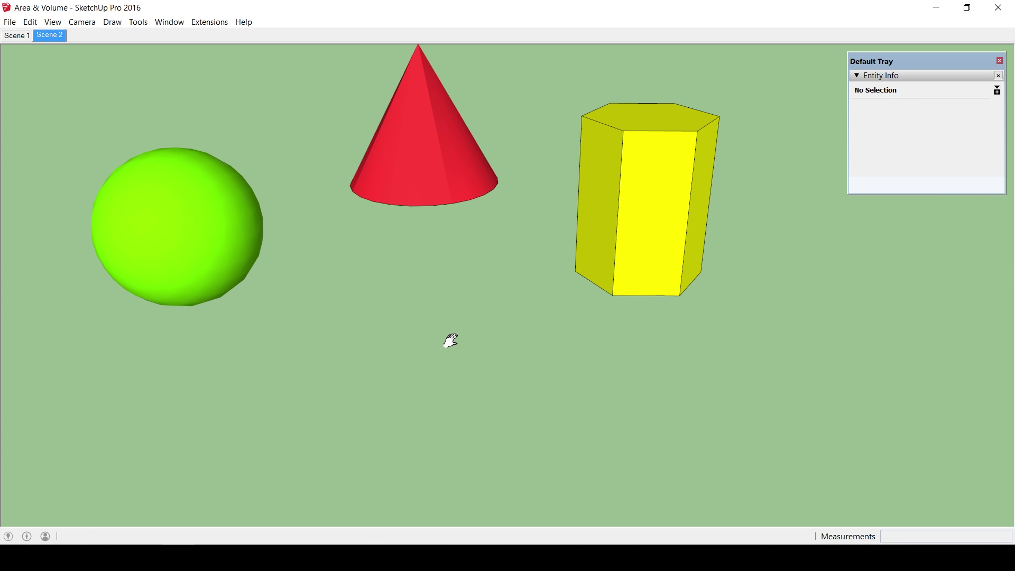
pyautogui.press('space')
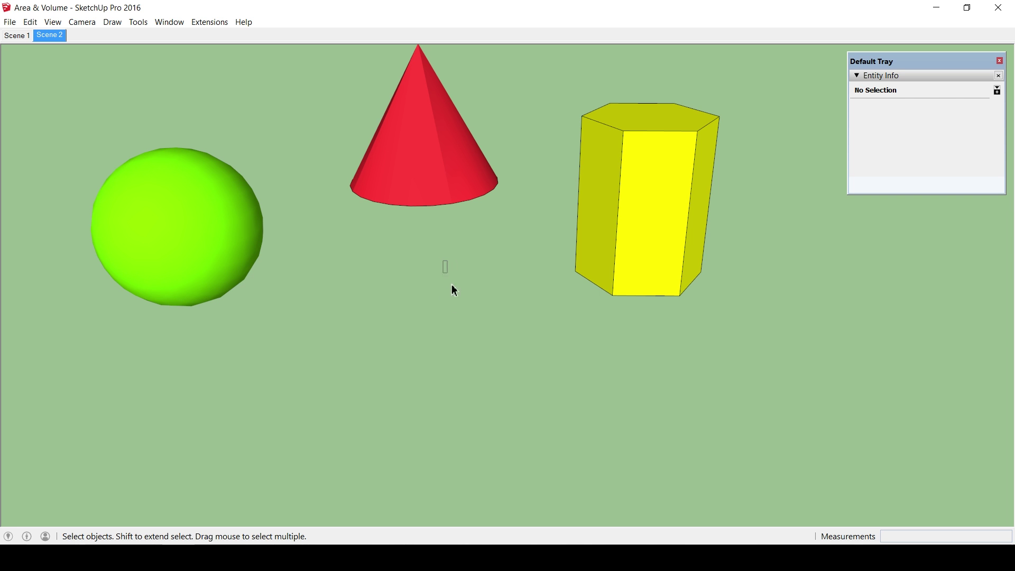
pyautogui.keyDown('shift'); pyautogui.moveTo(467, 297); pyautogui.dragTo(470, 263, button='middle'); pyautogui.keyUp('shift')
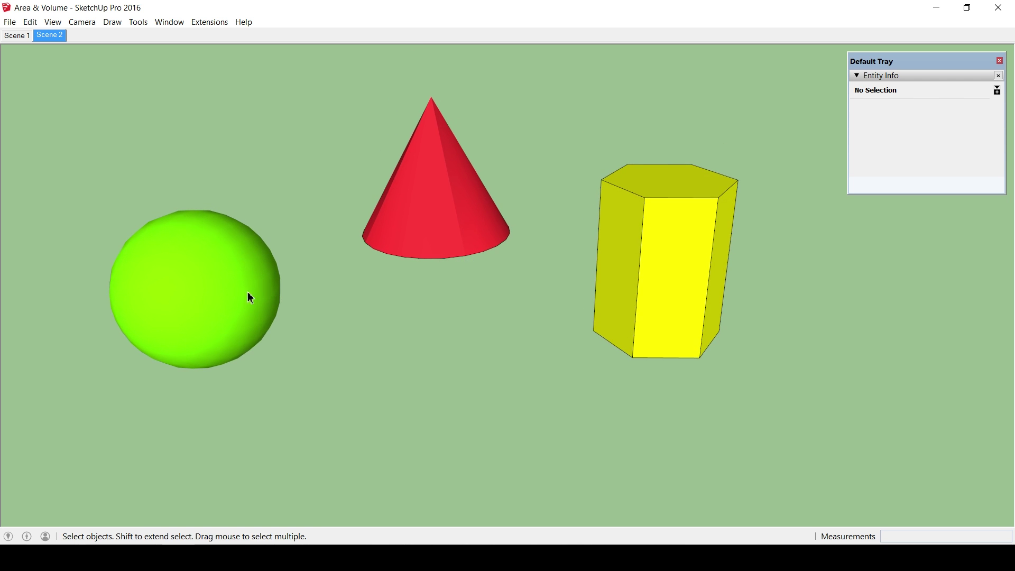
pyautogui.keyDown('shift'); pyautogui.moveTo(431, 243); pyautogui.dragTo(476, 274, button='middle'); pyautogui.keyUp('shift')
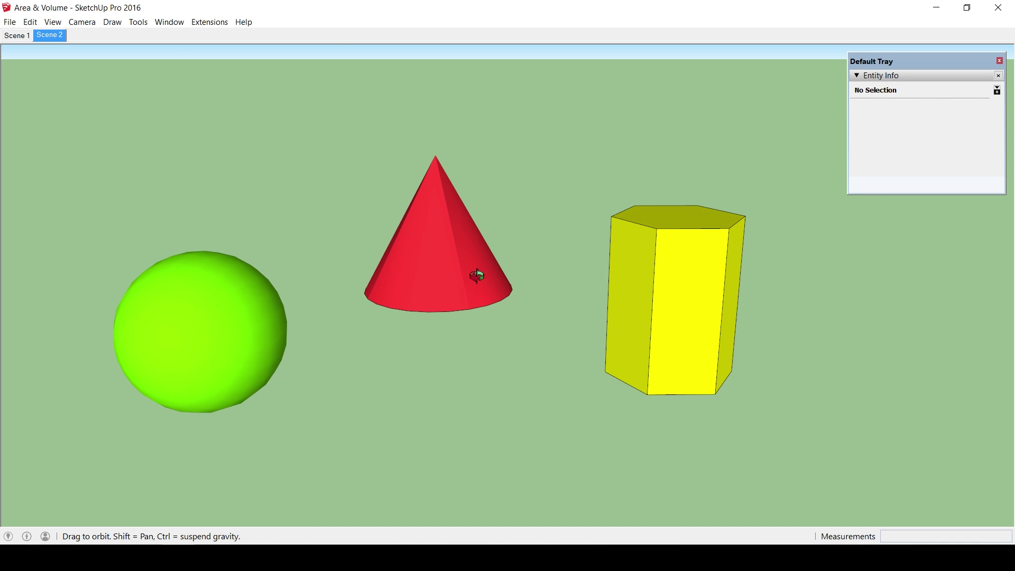
pyautogui.click(419, 291)
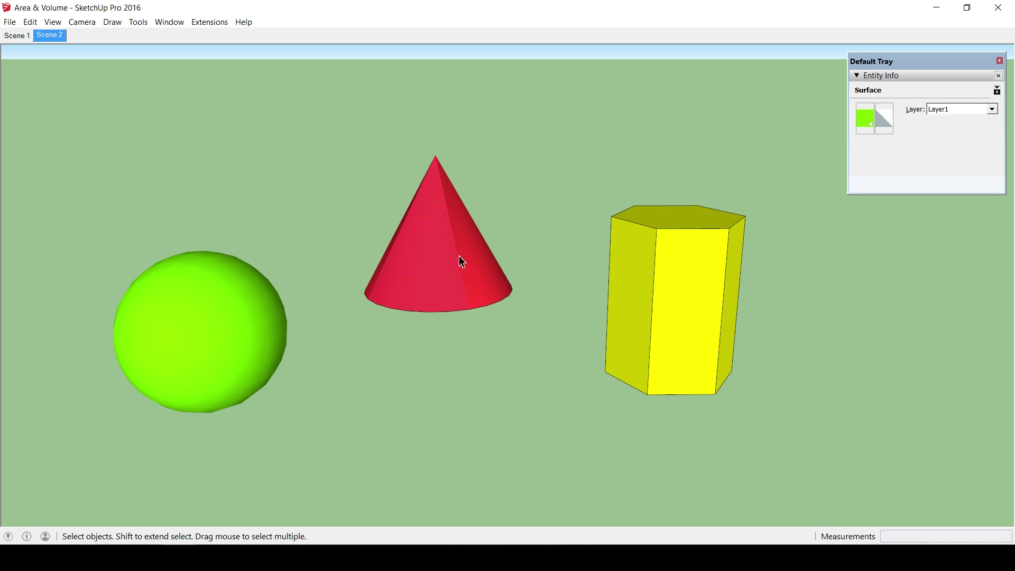
pyautogui.moveTo(363, 310)
pyautogui.mouseDown(button='middle')
pyautogui.moveTo(321, 365)
pyautogui.moveTo(323, 353)
pyautogui.mouseUp(button='middle')
# Measure the sphere's area by layer (448,471 m²) and the cone's by material (574,516 m²).
pyautogui.rightClick(210, 327)
pyautogui.moveTo(267, 269)
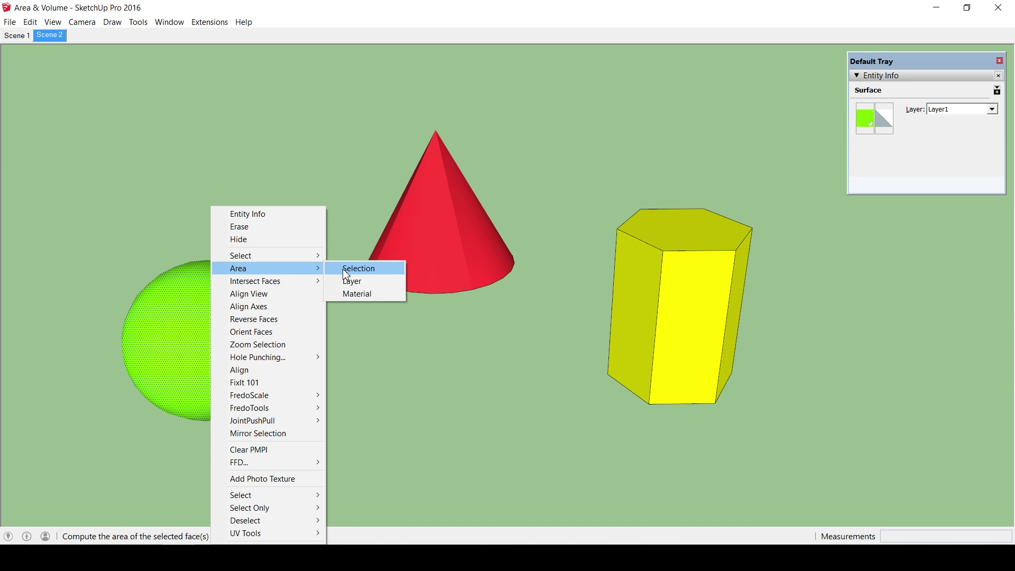
pyautogui.click(373, 282)
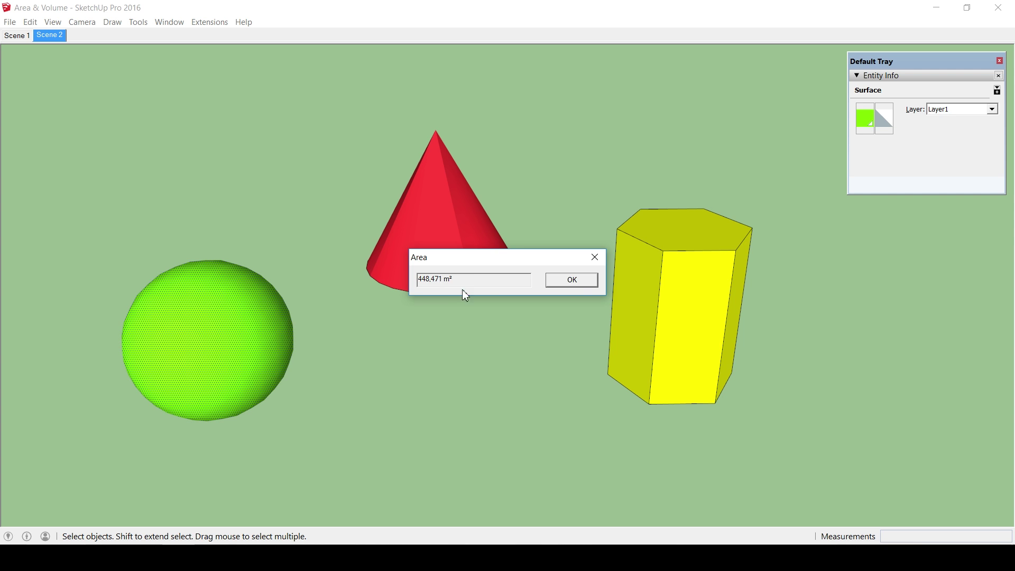
pyautogui.click(560, 283)
pyautogui.rightClick(415, 252)
pyautogui.moveTo(442, 268)
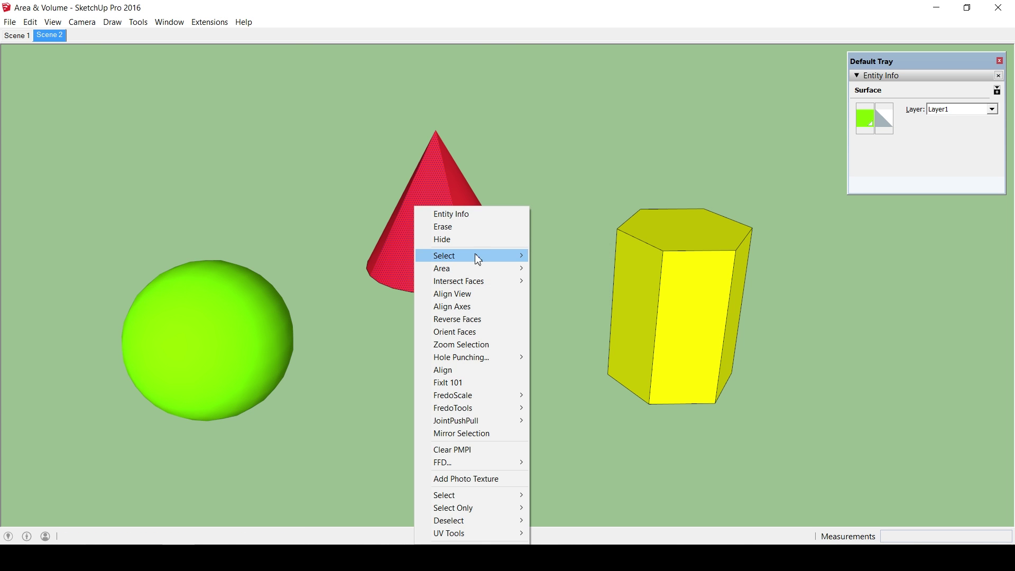
pyautogui.click(567, 296)
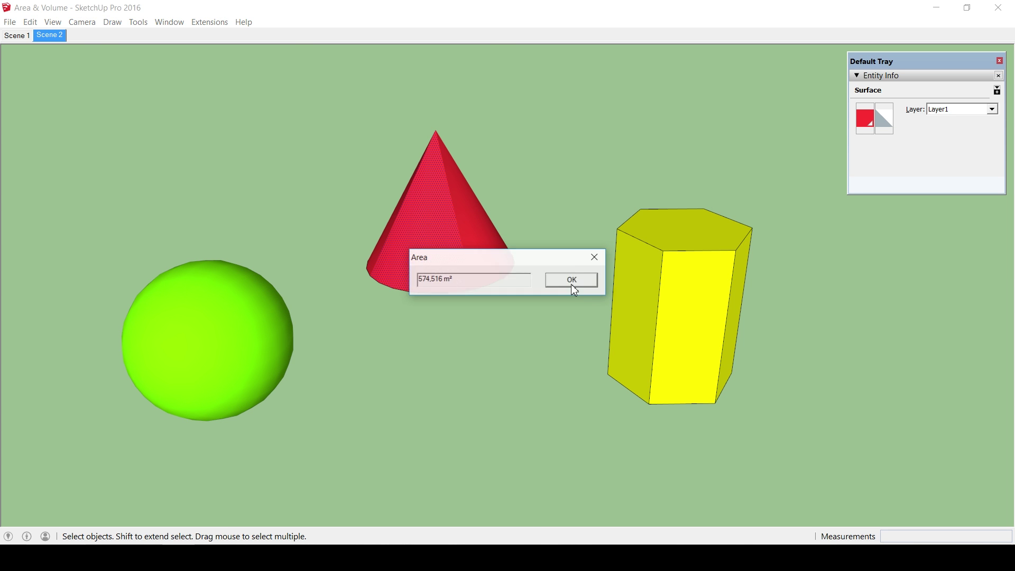
pyautogui.click(551, 282)
pyautogui.rightClick(685, 301)
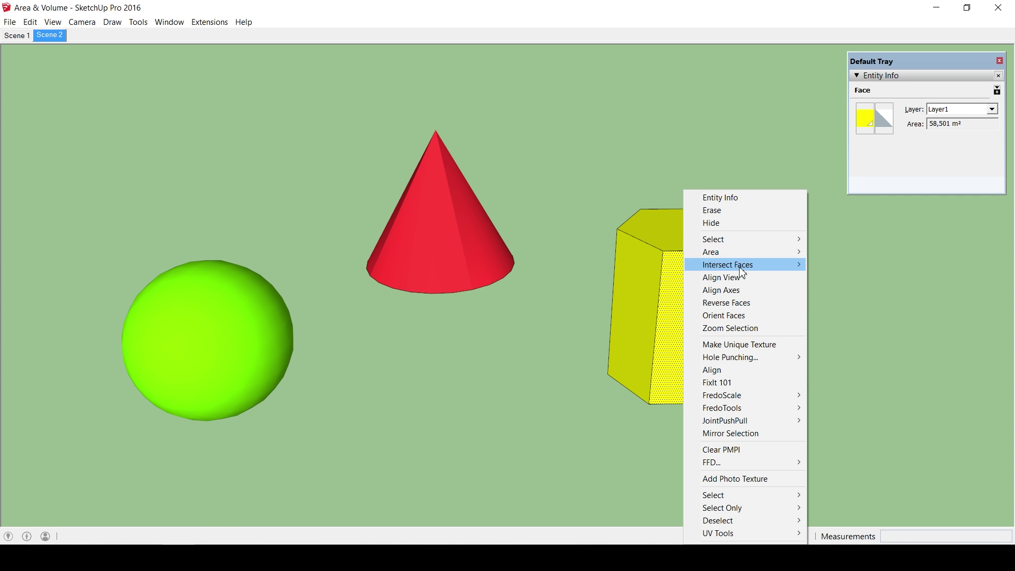
# Compute the prism's area by material (1419,812 m²), dismiss it, and deselect everything.
pyautogui.moveTo(711, 252)
pyautogui.click(864, 276)
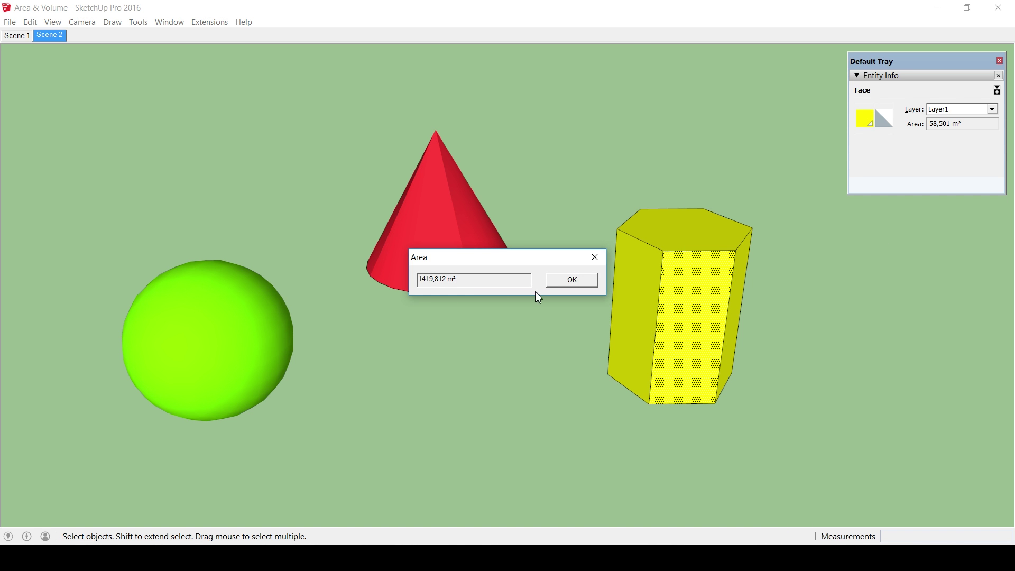
pyautogui.click(571, 280)
pyautogui.press('h')
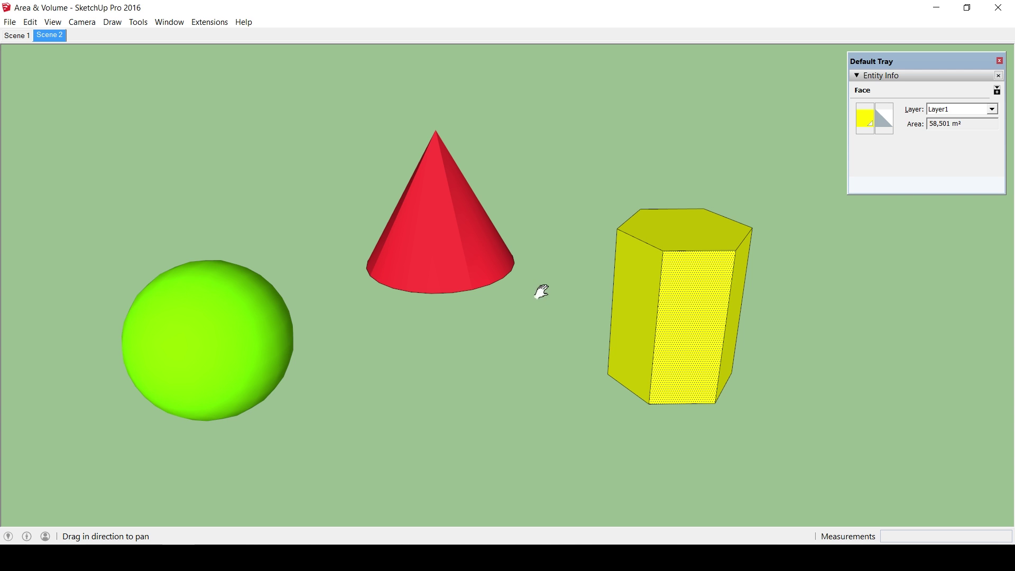
pyautogui.moveTo(517, 296)
pyautogui.mouseDown(button='middle')
pyautogui.moveTo(505, 296)
pyautogui.moveTo(498, 355)
pyautogui.mouseUp(button='middle')
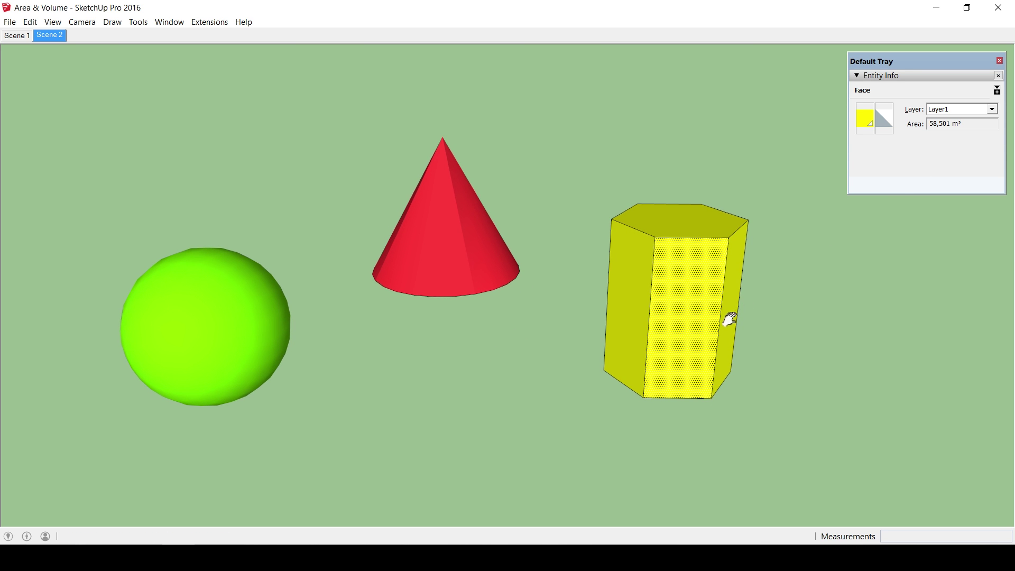
pyautogui.moveTo(658, 344); pyautogui.dragTo(641, 357, button='middle')
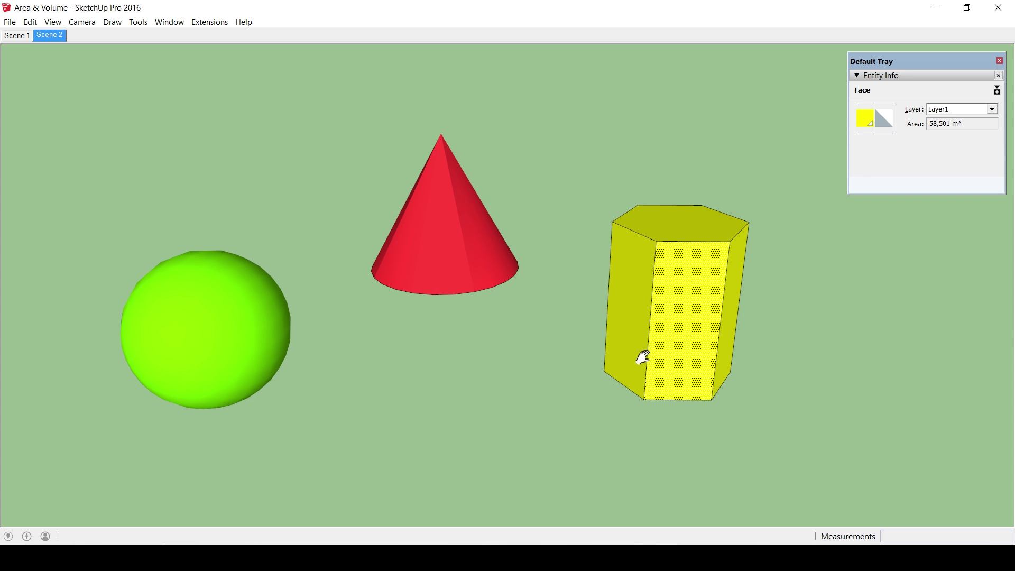
pyautogui.click(818, 444)
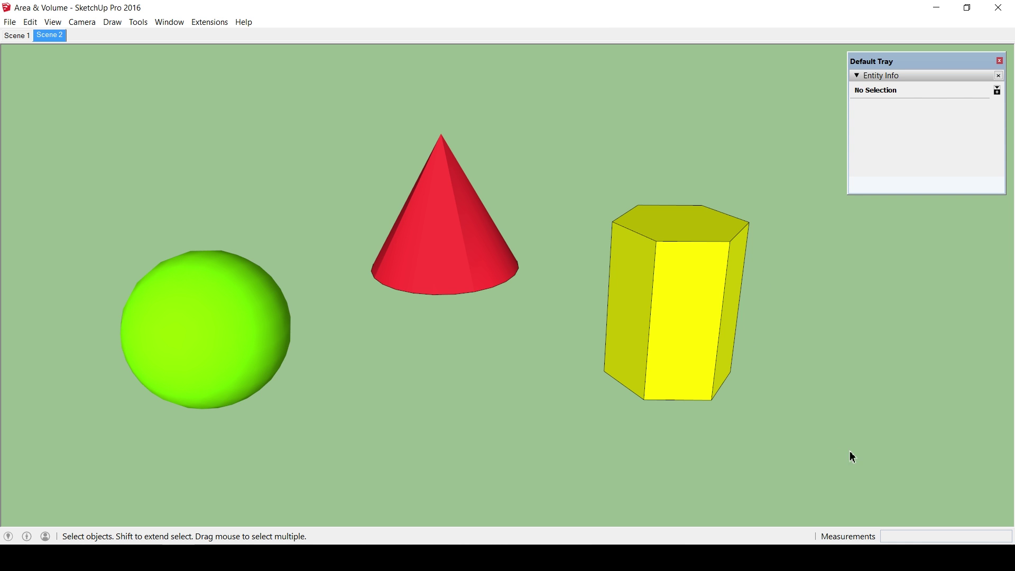
# Group the whole hexagonal prism so Entity Info shows a solid volume of 737,269 m³.
pyautogui.moveTo(597, 205); pyautogui.dragTo(576, 148)
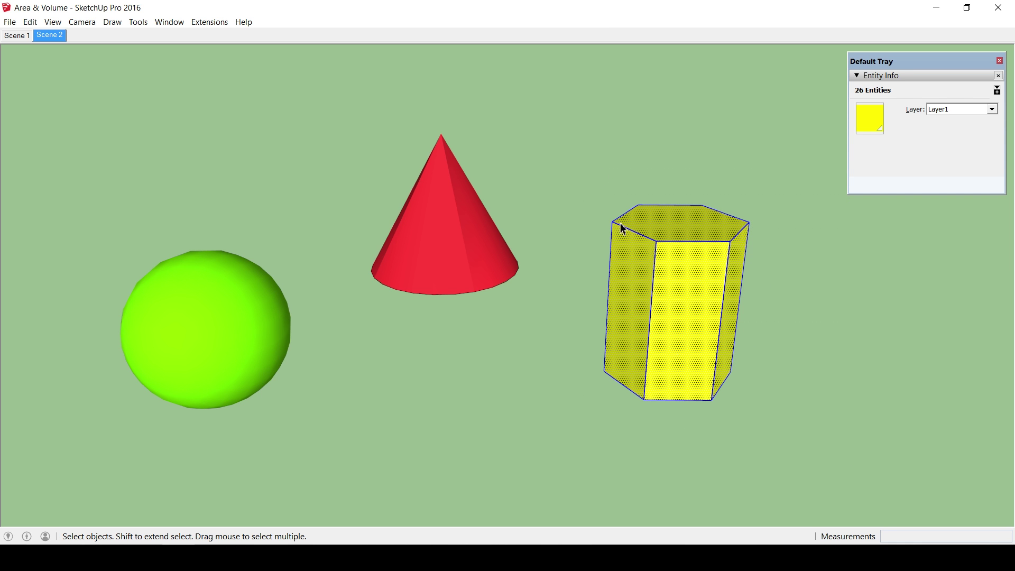
pyautogui.rightClick(683, 315)
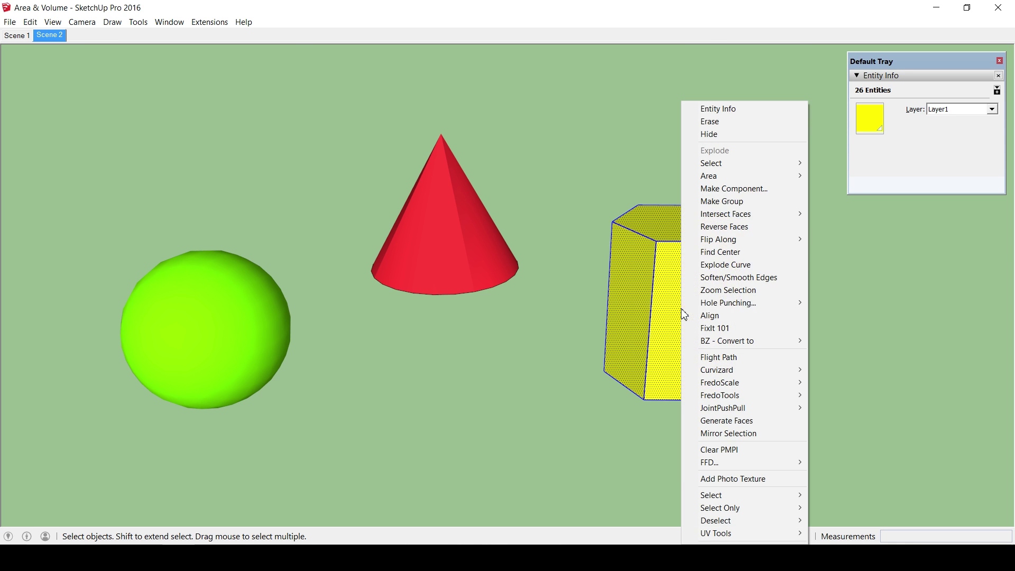
pyautogui.click(734, 206)
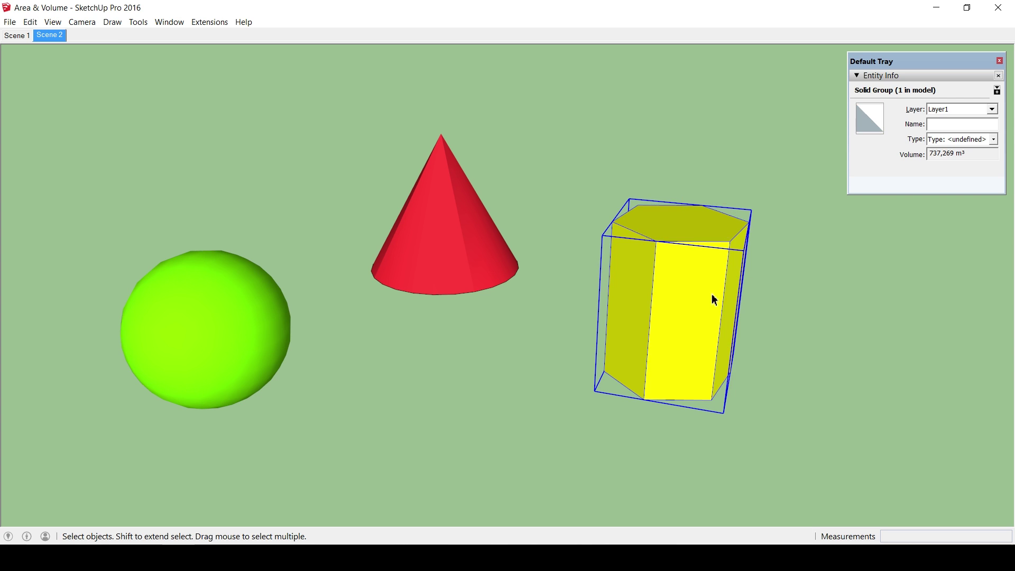
pyautogui.press('h')
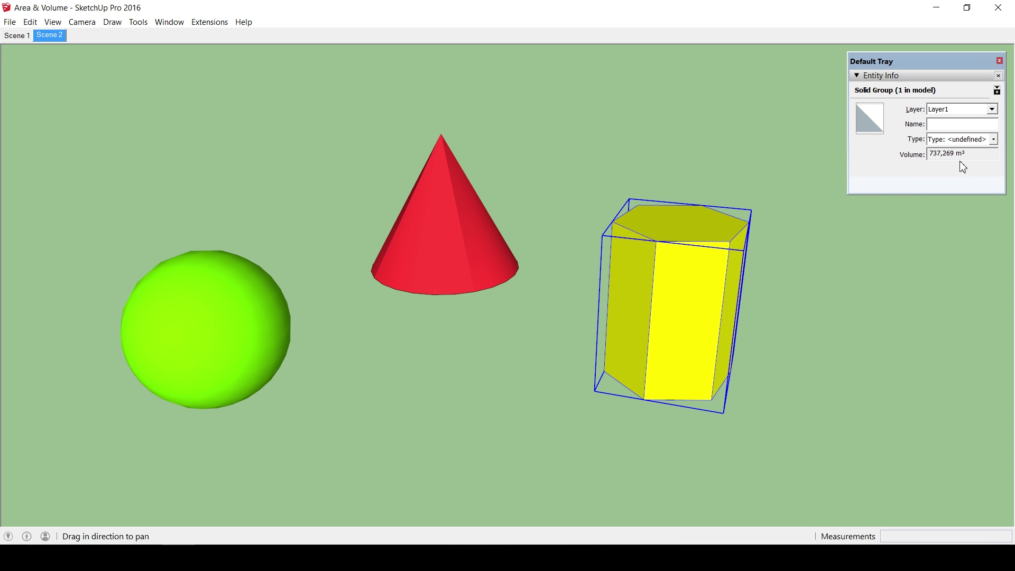
pyautogui.press('space')
# Group the red cone into a solid with a volume of 871,284 m³.
pyautogui.moveTo(401, 147); pyautogui.dragTo(402, 147)
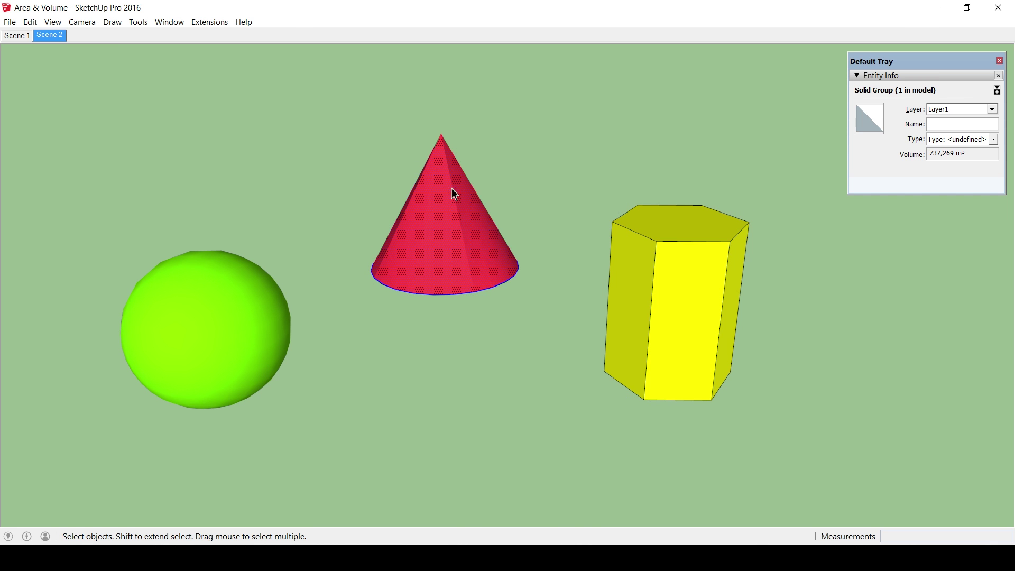
pyautogui.rightClick(460, 192)
pyautogui.click(537, 195)
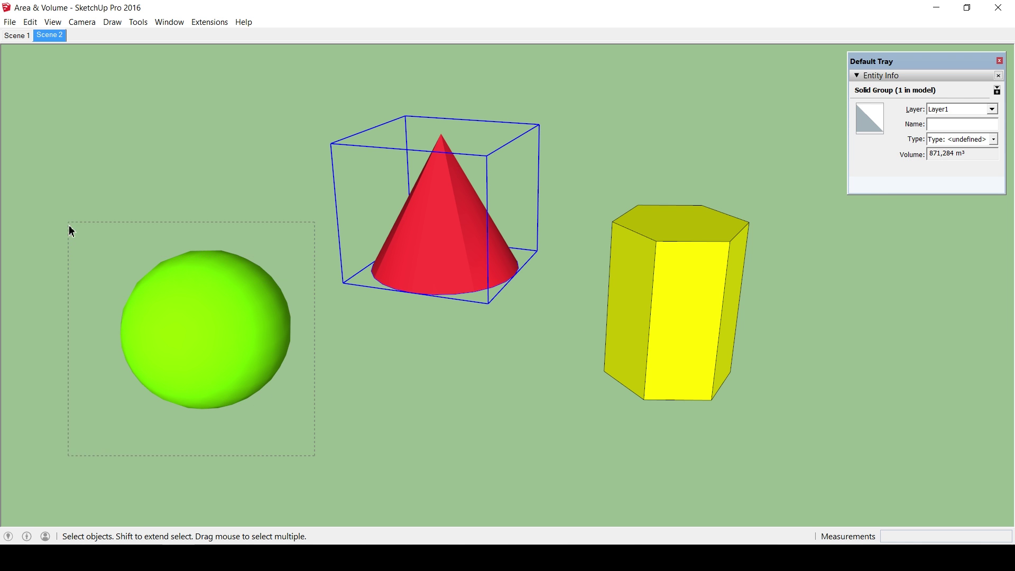
# Group the green sphere with Ctrl+G, giving a solid volume of 886,668 m³.
pyautogui.moveTo(70, 231); pyautogui.dragTo(182, 334)
pyautogui.rightClick(181, 335)
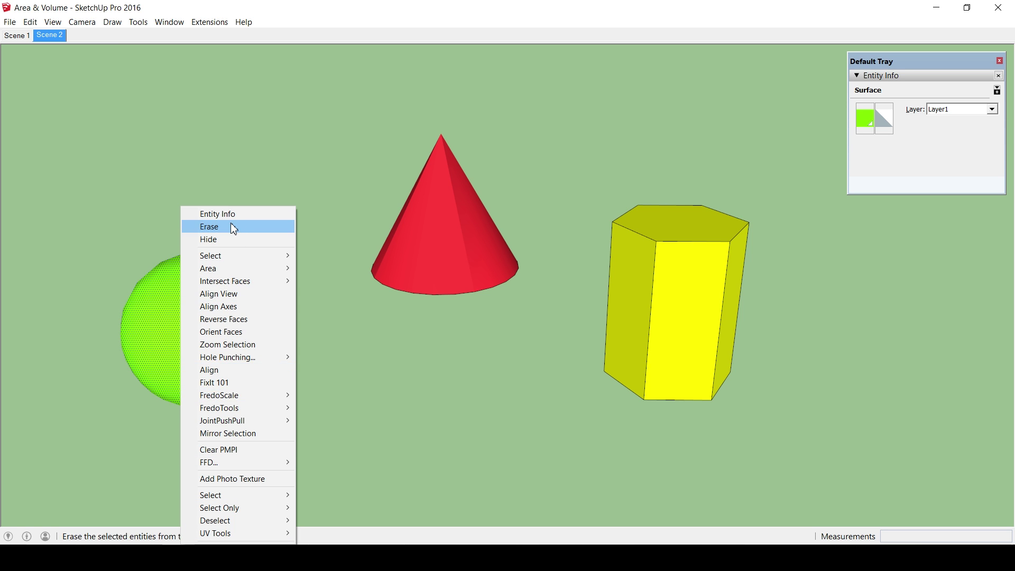
pyautogui.click(313, 374)
pyautogui.click(352, 378)
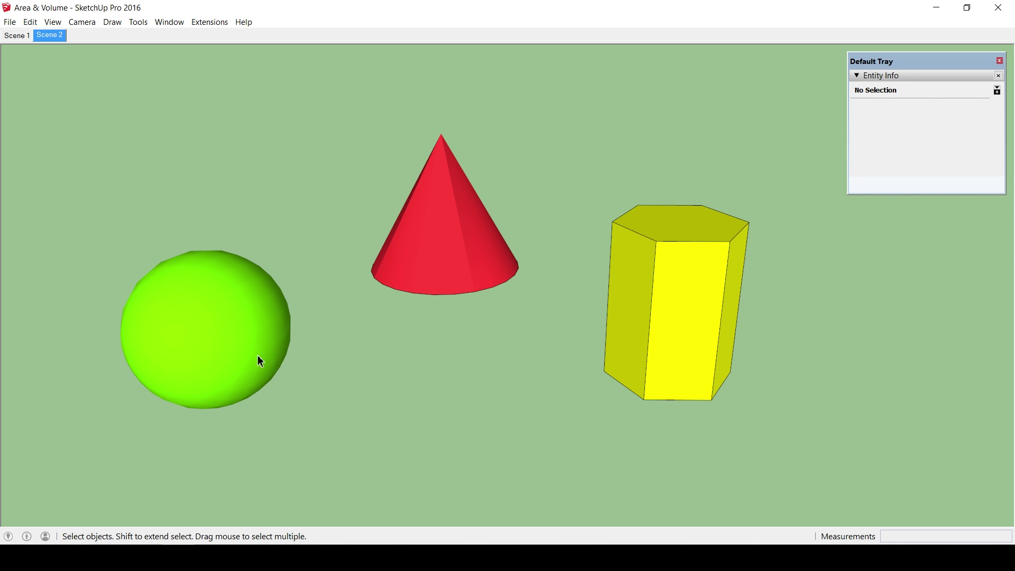
pyautogui.click(184, 329)
pyautogui.hotkey('ctrl', 'g')
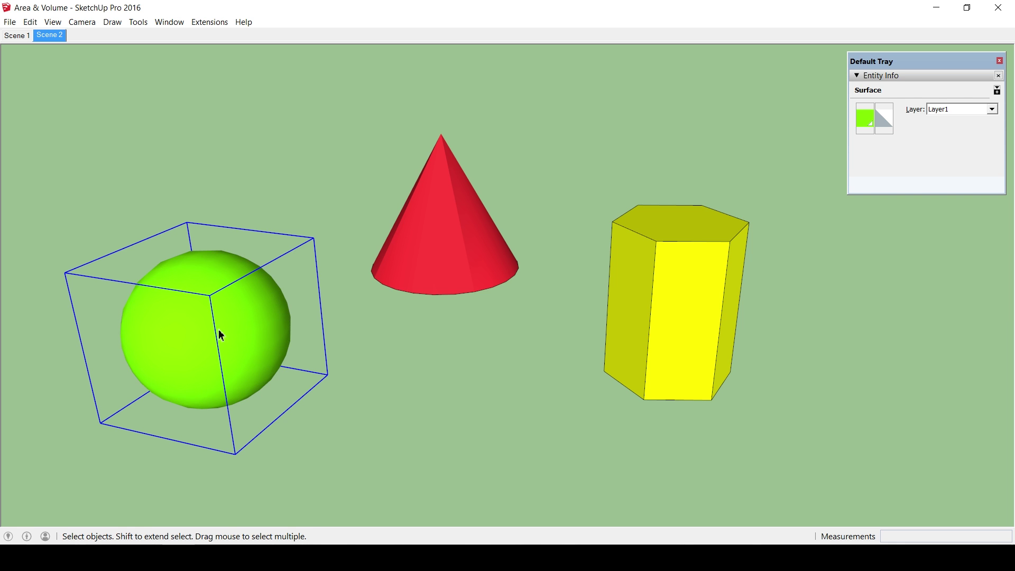
pyautogui.press('h')
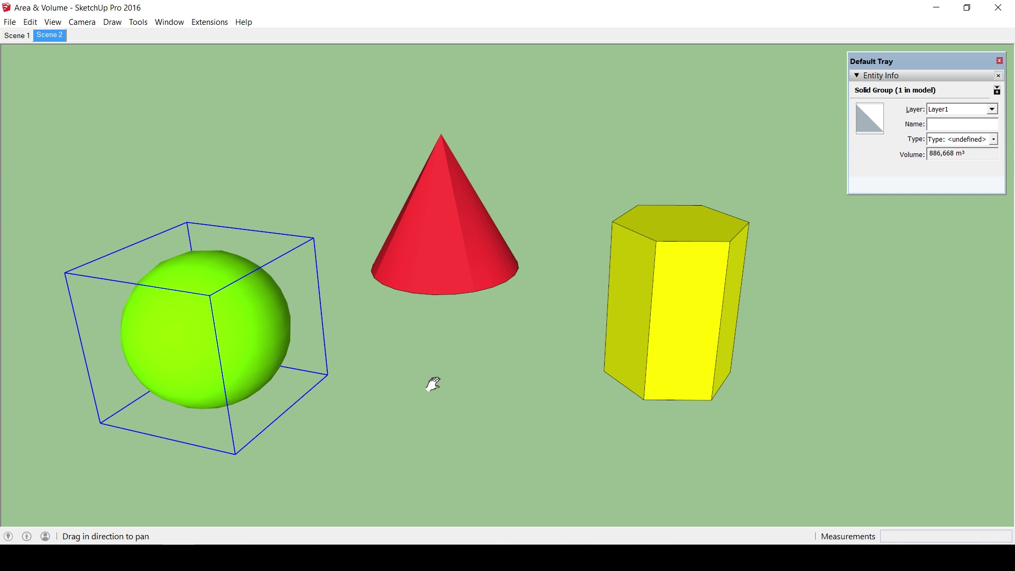
# Copy a hexagonal prism and stack the copy on top of another prism.
pyautogui.hotkey('ctrl', 't')
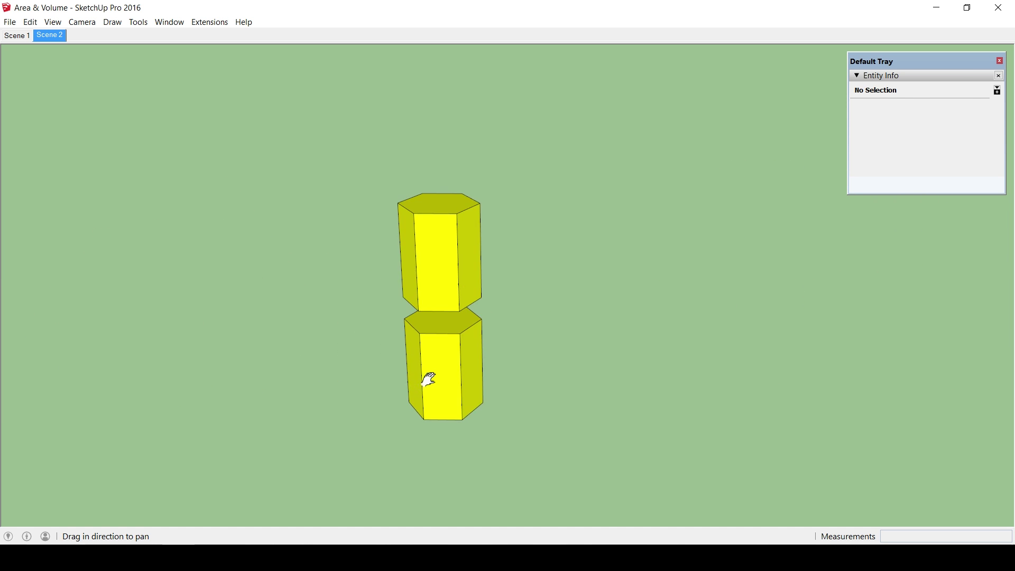
pyautogui.click(435, 380)
pyautogui.keyDown('shift'); pyautogui.moveTo(446, 344); pyautogui.dragTo(611, 302, button='middle'); pyautogui.keyUp('shift')
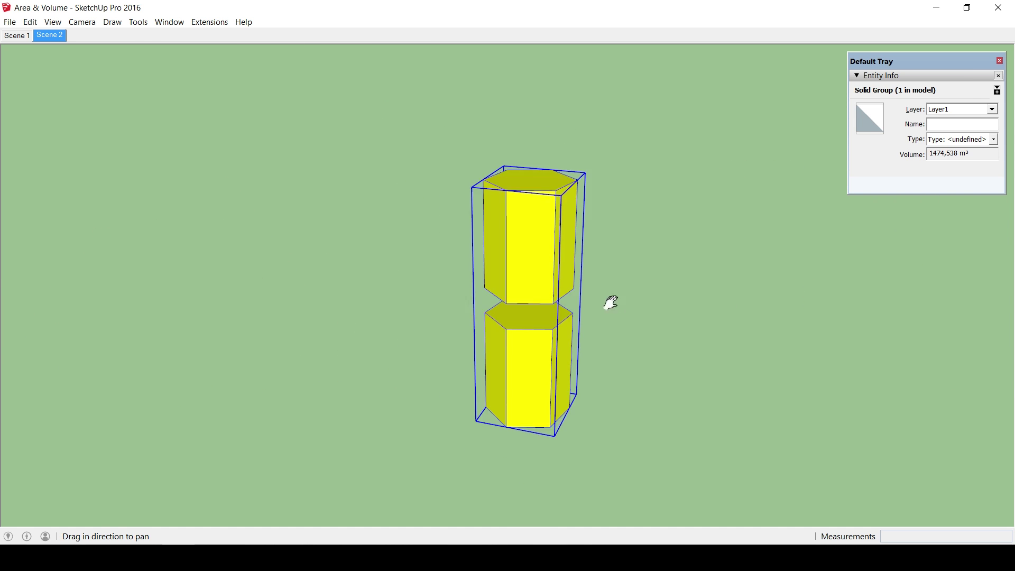
pyautogui.scroll(-3, 611, 302)
pyautogui.press('space')
pyautogui.click(257, 363)
pyautogui.press('m')
pyautogui.click(265, 383)
pyautogui.press('ctrl')
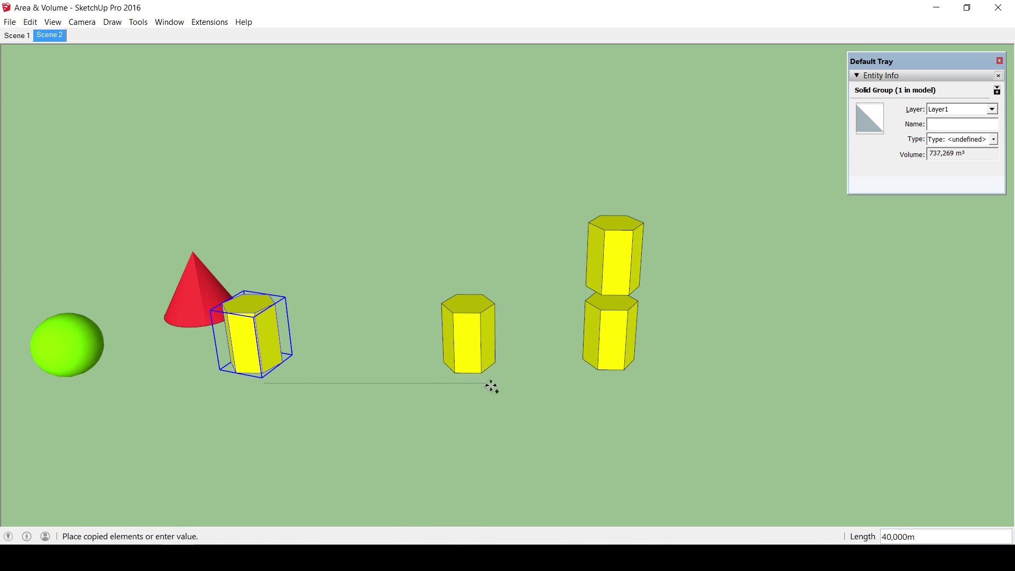
pyautogui.click(492, 385)
pyautogui.scroll(2, 476, 381)
pyautogui.scroll(3, 451, 378)
pyautogui.click(445, 389)
pyautogui.press('ctrl')
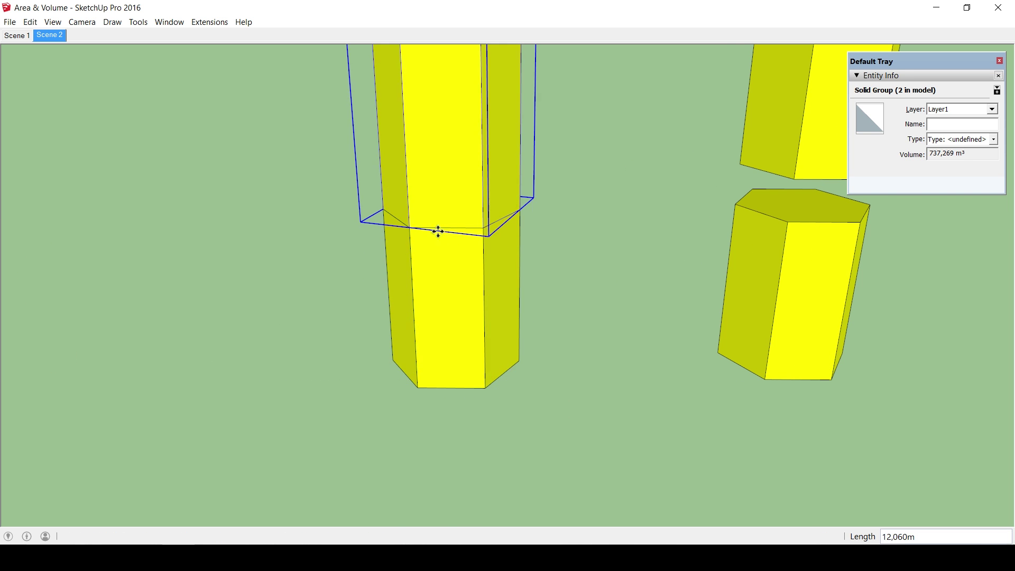
pyautogui.scroll(-3, 437, 231)
# Select the upper and lower prisms and wrap them in one outer group.
pyautogui.click(462, 292)
pyautogui.press('space')
pyautogui.moveTo(477, 218); pyautogui.dragTo(446, 184)
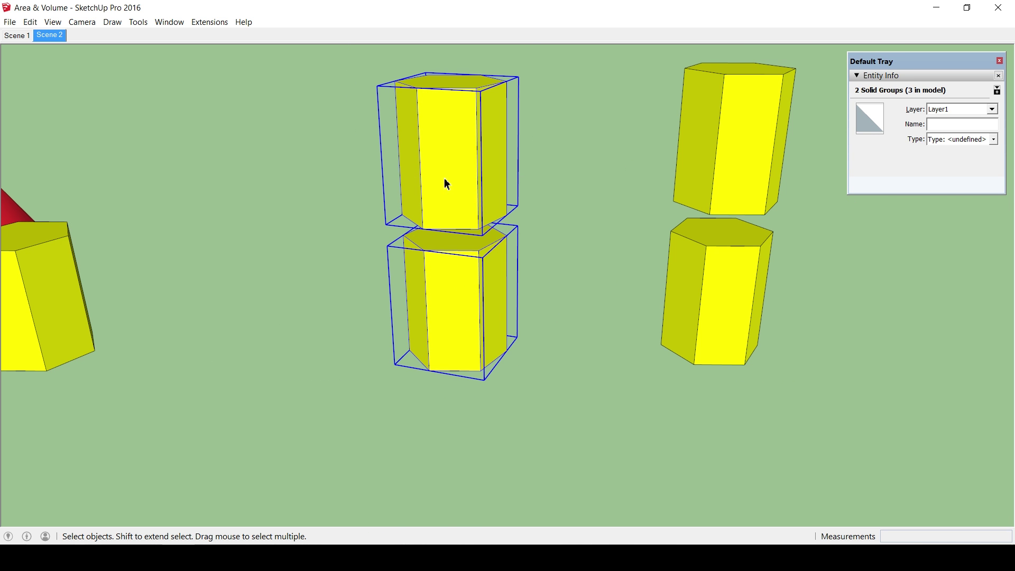
pyautogui.scroll(2, 465, 230)
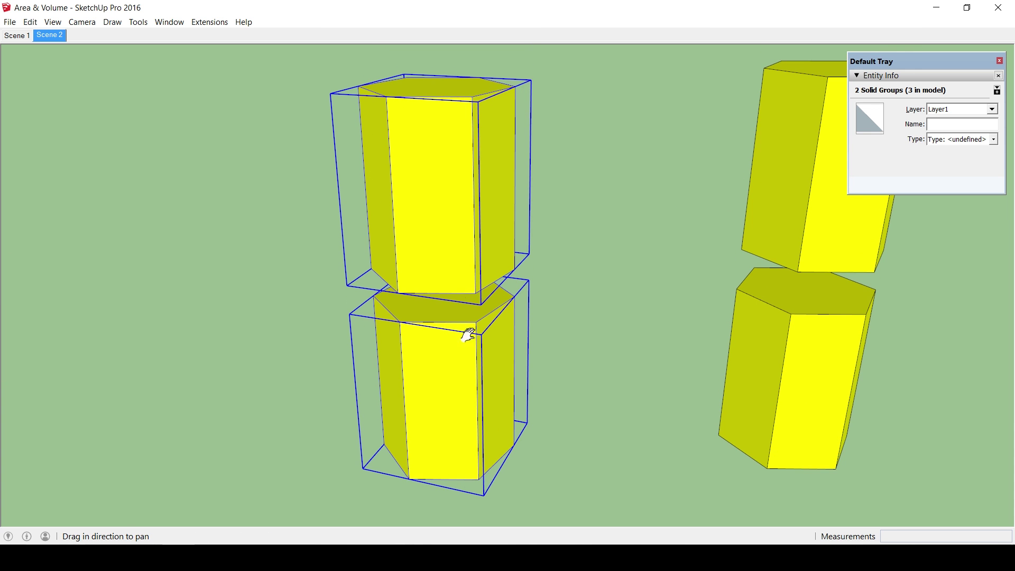
pyautogui.moveTo(465, 230)
pyautogui.keyDown('shift'); pyautogui.mouseDown(button='middle')
pyautogui.moveTo(464, 374)
pyautogui.moveTo(460, 342)
pyautogui.mouseUp(button='middle'); pyautogui.keyUp('shift')
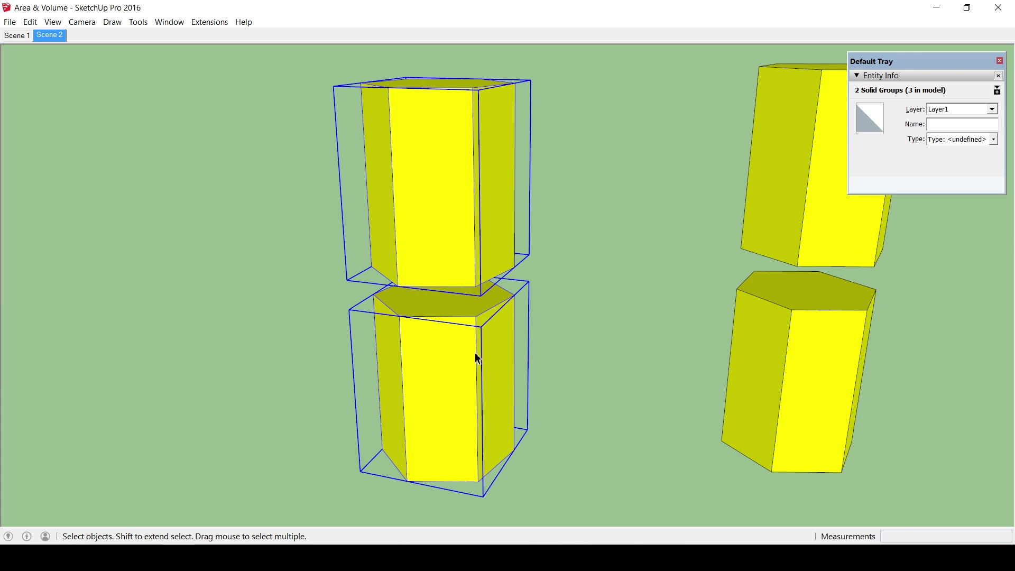
pyautogui.hotkey('ctrl', 'g')
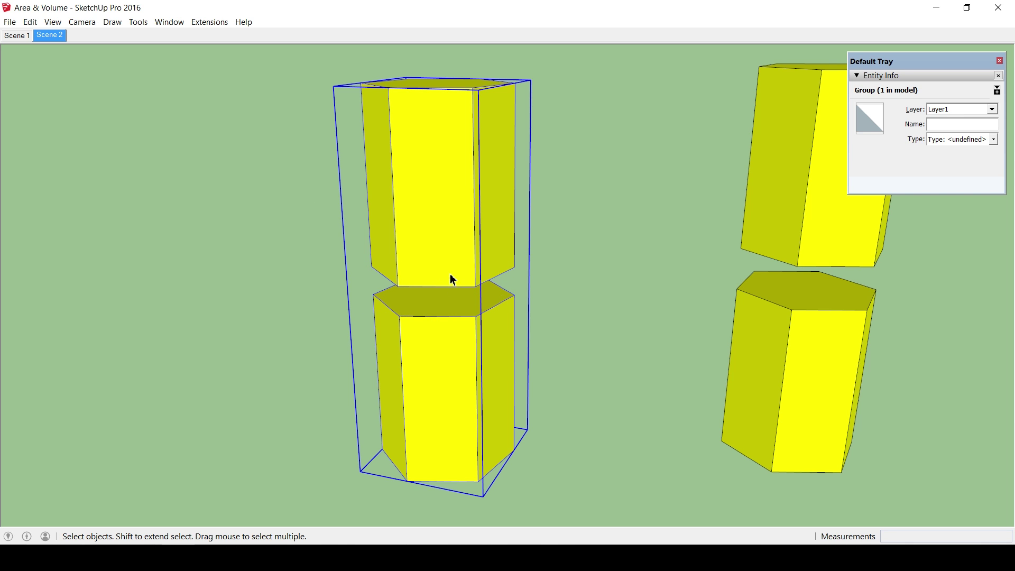
# Explode the right prism stack's group into raw geometry.
pyautogui.click(813, 259)
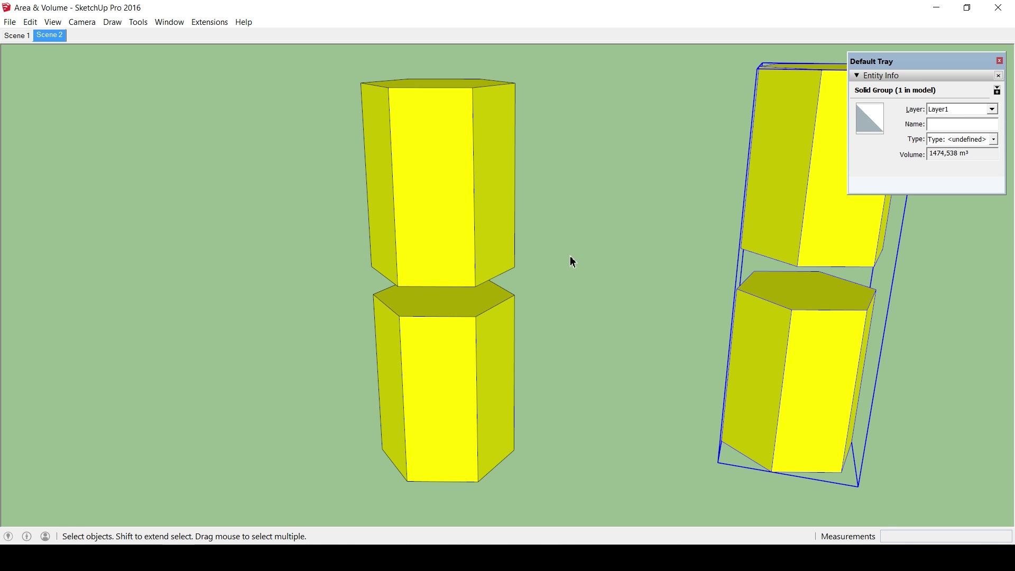
pyautogui.moveTo(780, 222)
pyautogui.mouseDown(button='middle')
pyautogui.moveTo(608, 259)
pyautogui.moveTo(584, 295)
pyautogui.moveTo(500, 289)
pyautogui.mouseUp(button='middle')
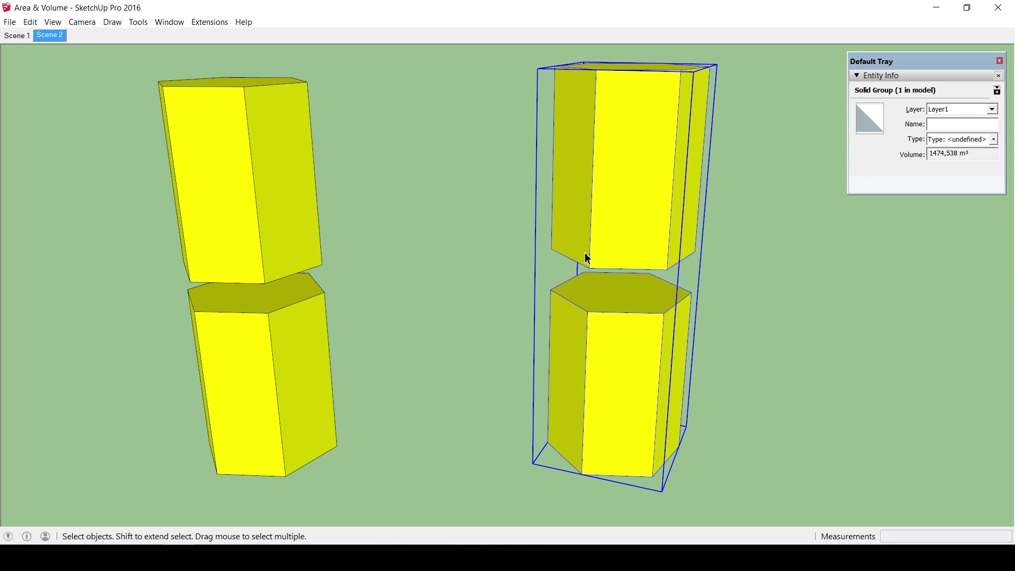
pyautogui.keyDown('shift'); pyautogui.moveTo(631, 239); pyautogui.dragTo(631, 240, button='middle'); pyautogui.keyUp('shift')
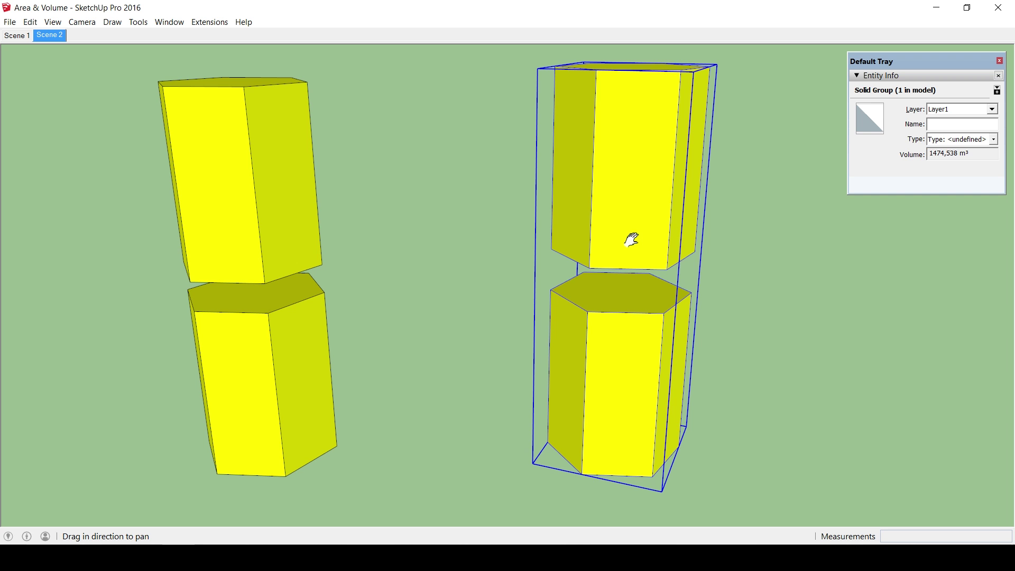
pyautogui.click(787, 349)
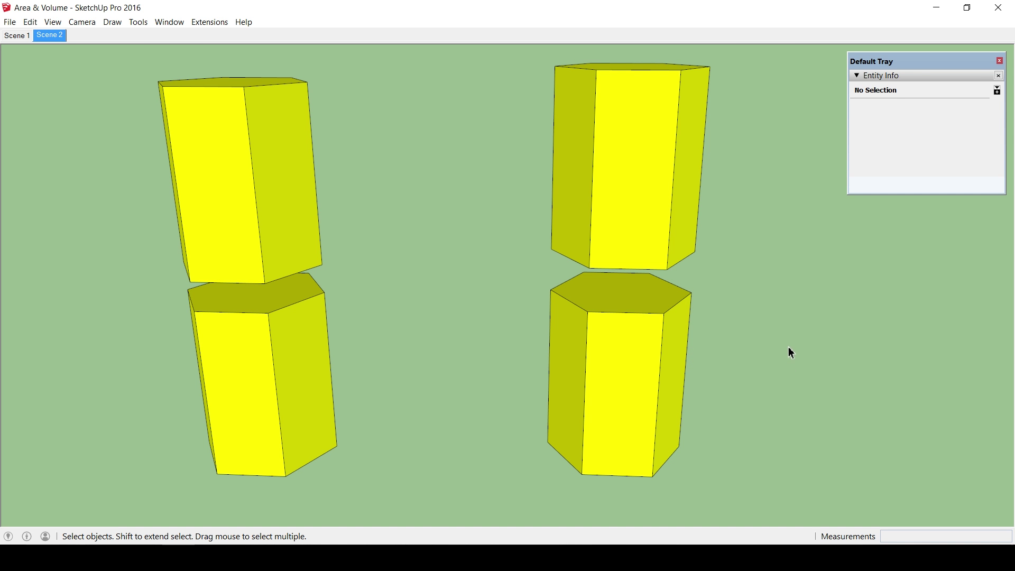
# Regroup the right stack's geometry as one solid, then compare it with the left nested group.
pyautogui.keyDown('shift'); pyautogui.moveTo(635, 408); pyautogui.dragTo(634, 351, button='middle'); pyautogui.keyUp('shift')
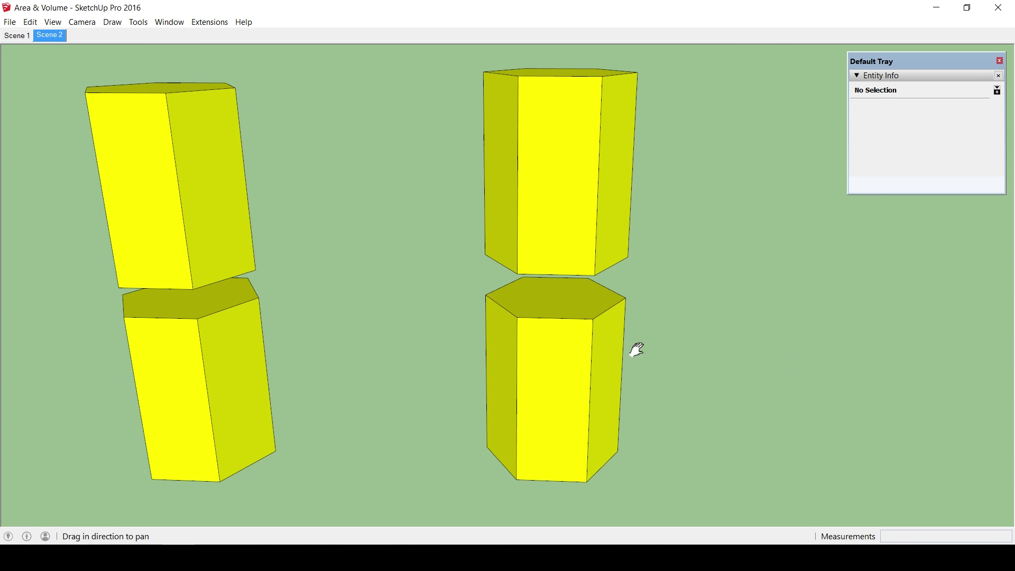
pyautogui.scroll(-1, 617, 342)
pyautogui.scroll(-1, 613, 349)
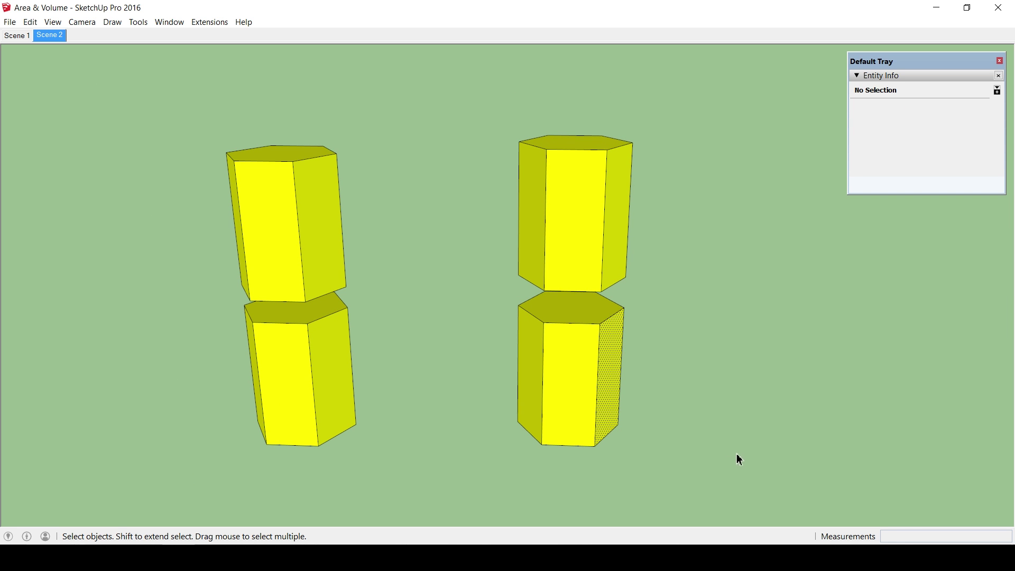
pyautogui.moveTo(721, 479); pyautogui.dragTo(478, 89)
pyautogui.press('g')
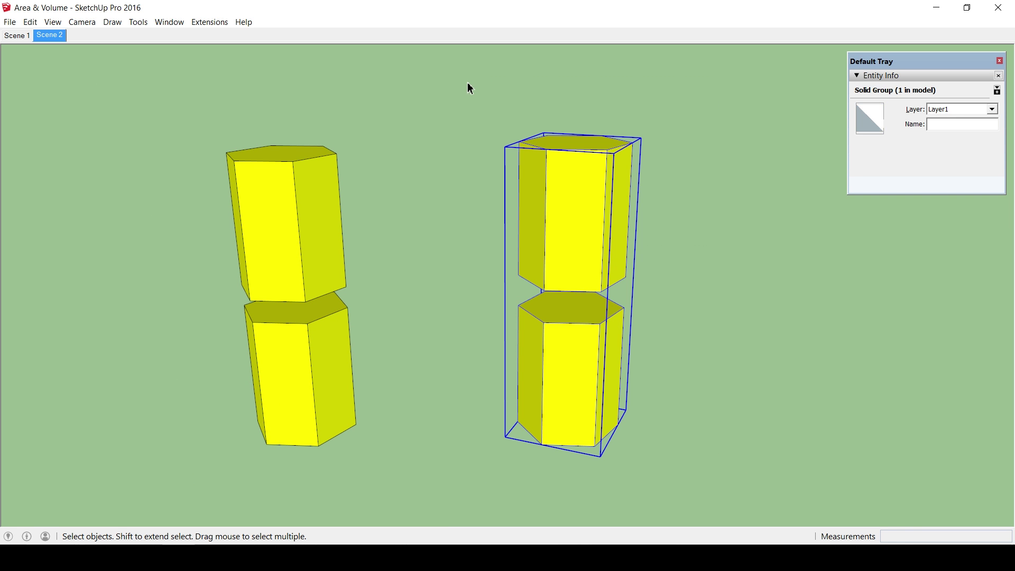
pyautogui.click(280, 322)
pyautogui.click(292, 295)
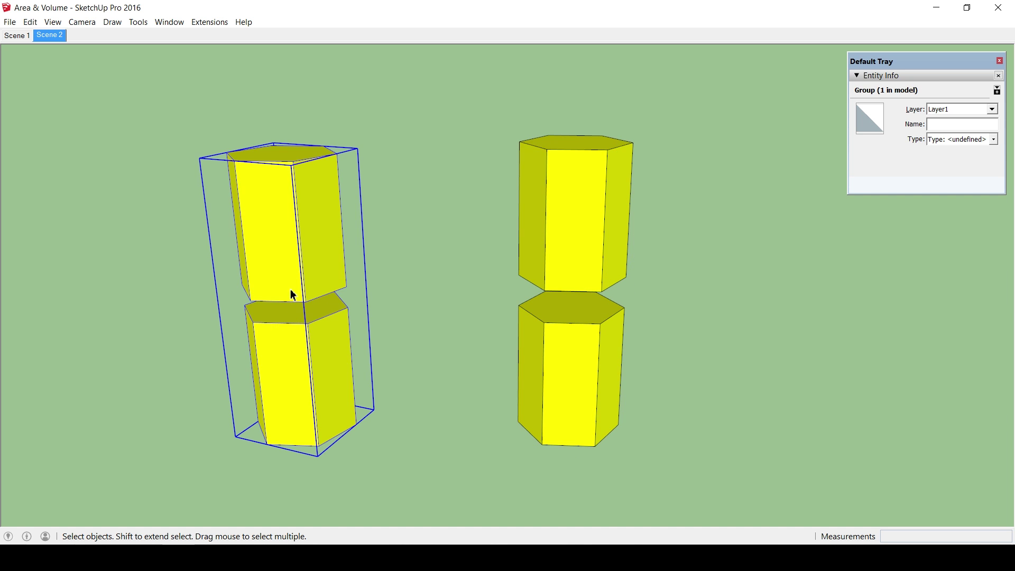
pyautogui.moveTo(292, 296)
pyautogui.keyDown('shift'); pyautogui.mouseDown(button='middle')
pyautogui.moveTo(465, 277)
pyautogui.moveTo(583, 248)
pyautogui.mouseUp(button='middle'); pyautogui.keyUp('shift')
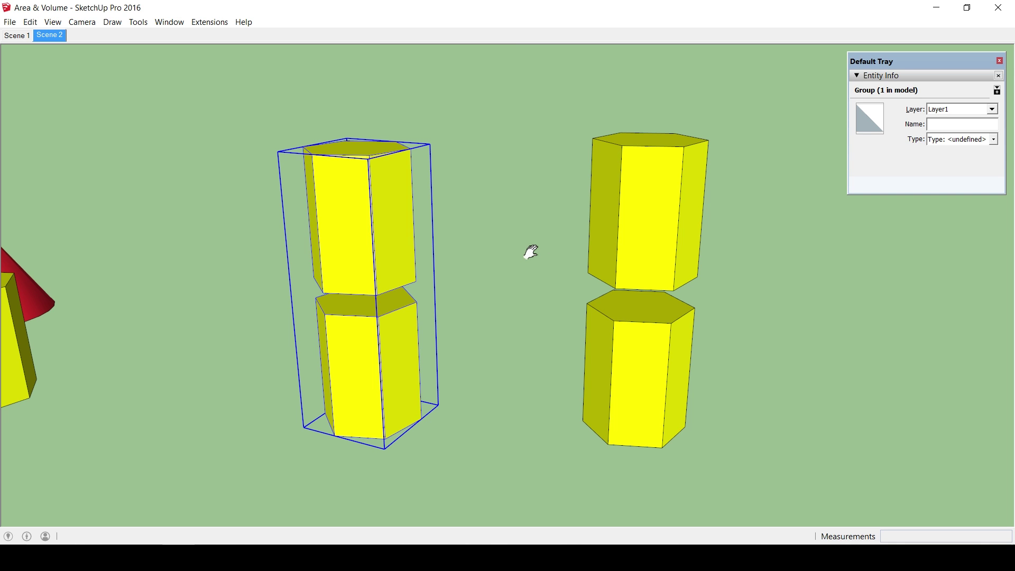
pyautogui.press('space')
pyautogui.click(524, 289)
pyautogui.press('h')
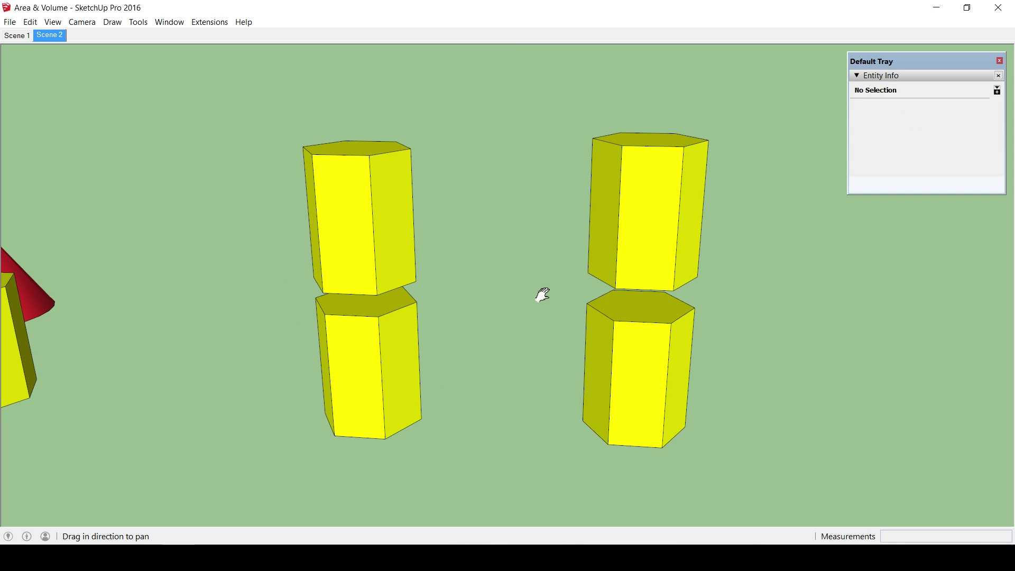
pyautogui.scroll(2, 516, 288)
pyautogui.scroll(2, 516, 289)
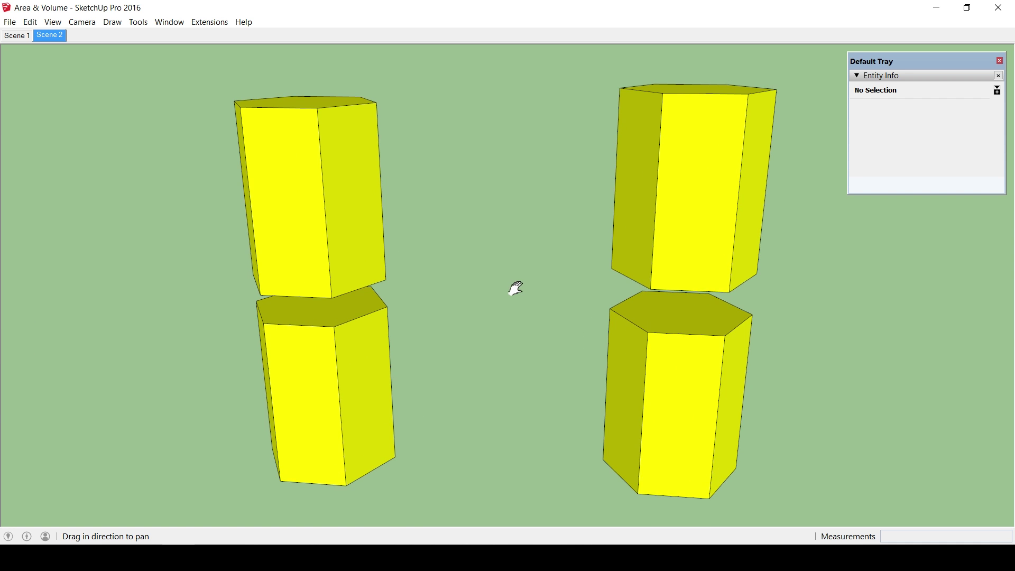